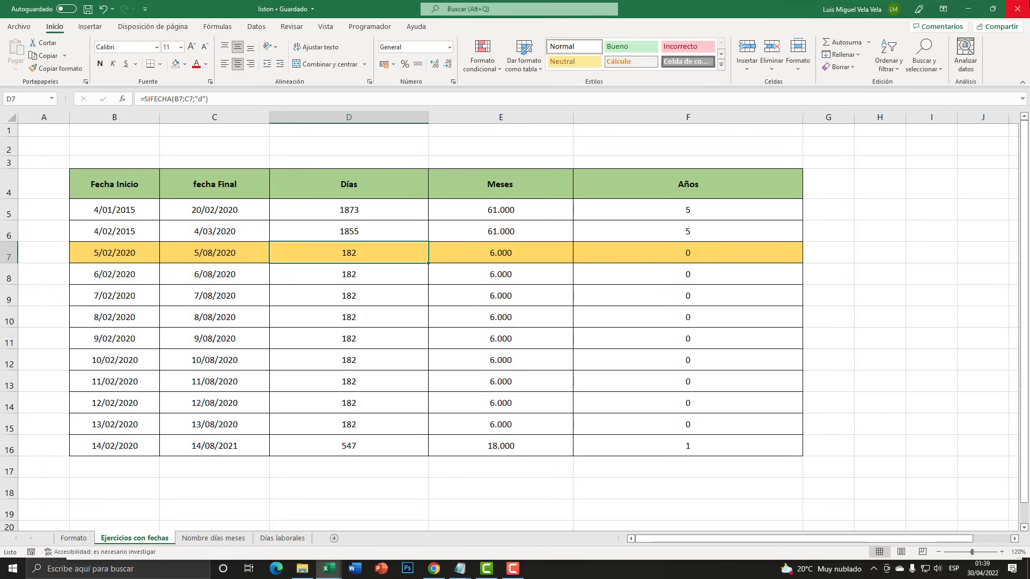
Click cells in rows 11, 14, 16, 10, 12, 5, 9 and 15 to show each row highlighted
left_click(507, 344)
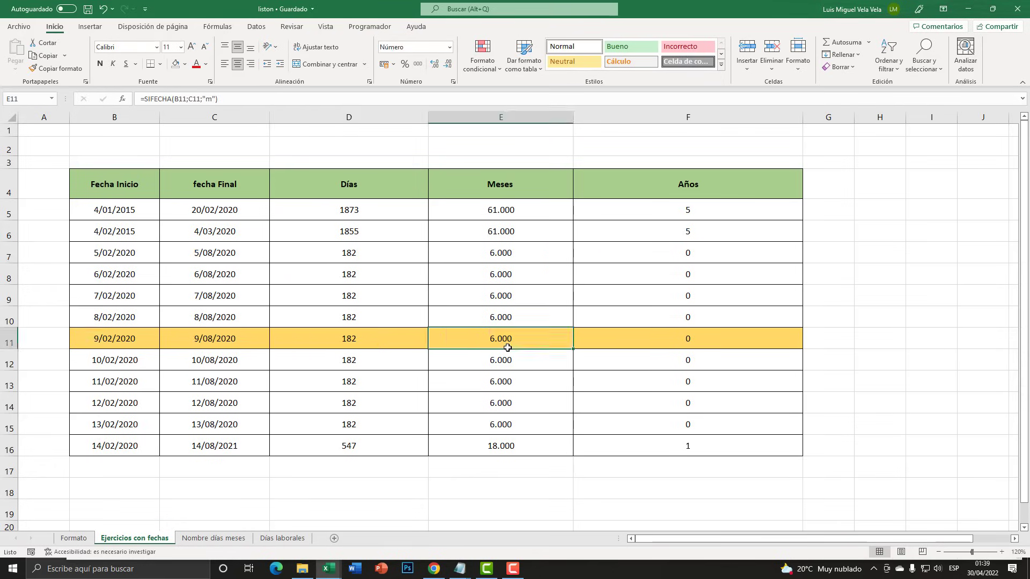
left_click(477, 401)
left_click(236, 444)
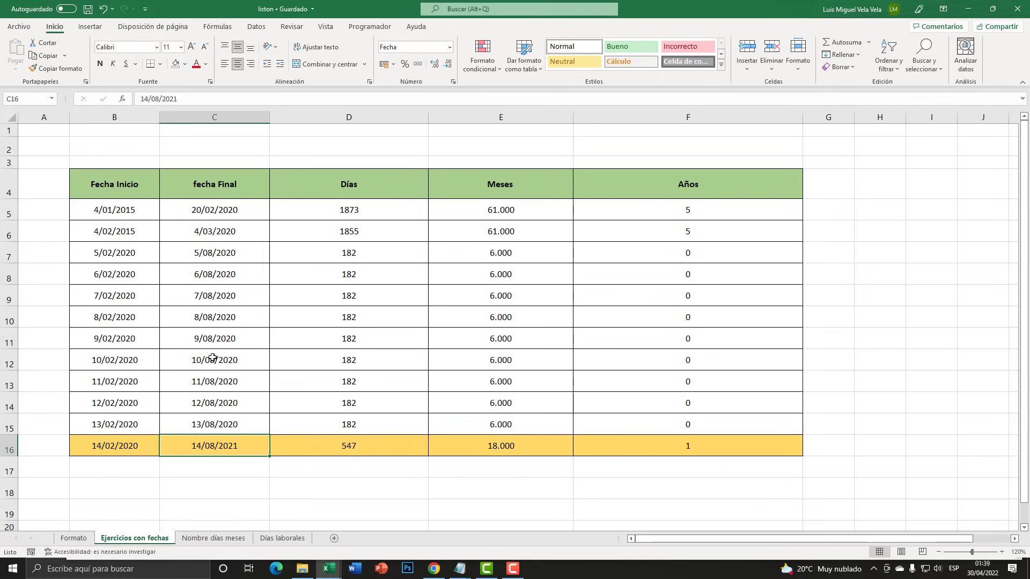
left_click(221, 310)
left_click(225, 359)
left_click(228, 403)
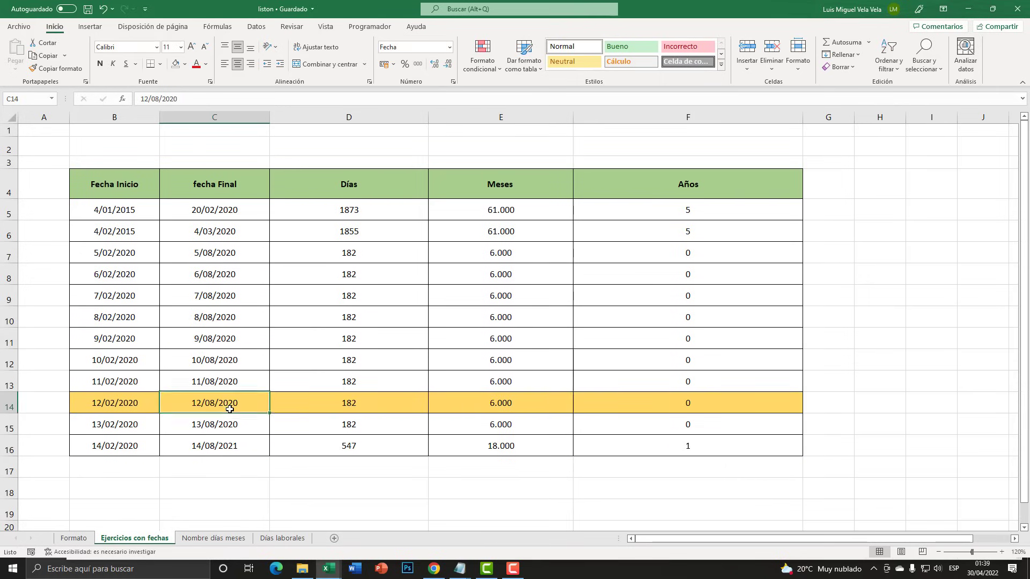
left_click(225, 453)
left_click(218, 319)
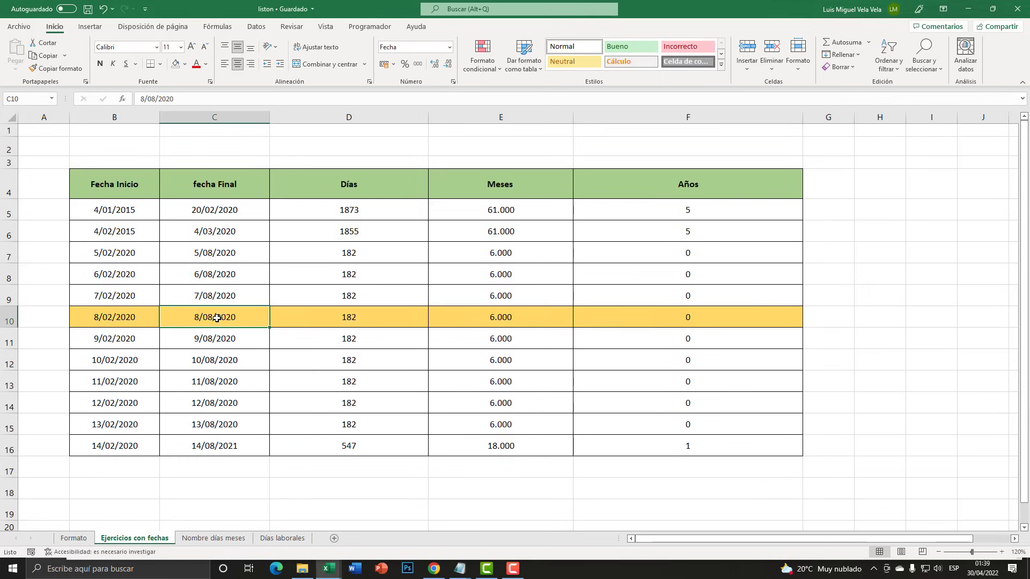
left_click(234, 213)
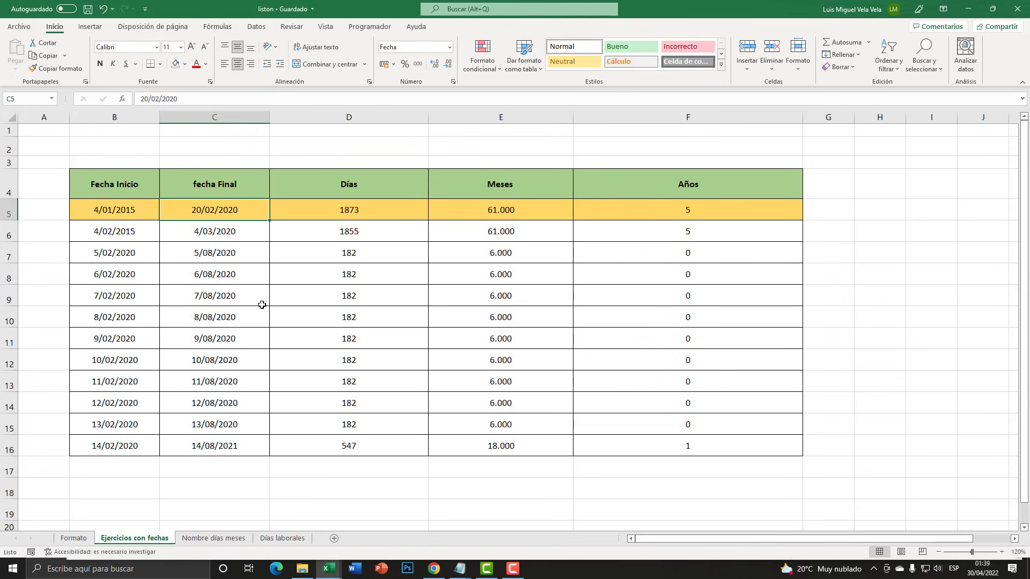
left_click(233, 302)
left_click(266, 363)
left_click(523, 426)
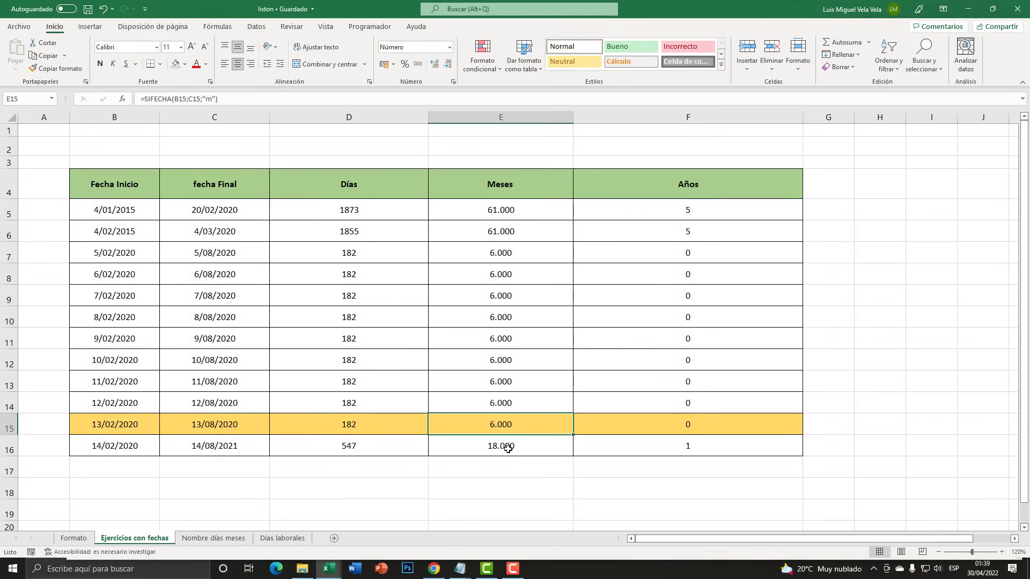
Check rows 16, 12, 10, 7, 5, 9 and 14 highlight too, then switch to Libro1
left_click(507, 450)
left_click(507, 357)
left_click(505, 308)
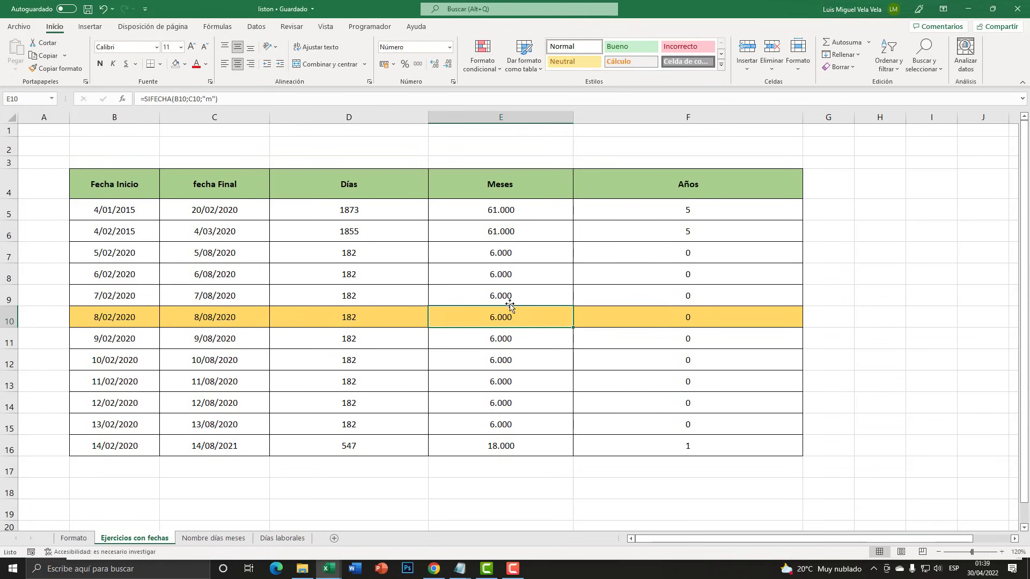
left_click(507, 252)
left_click(497, 213)
left_click(455, 294)
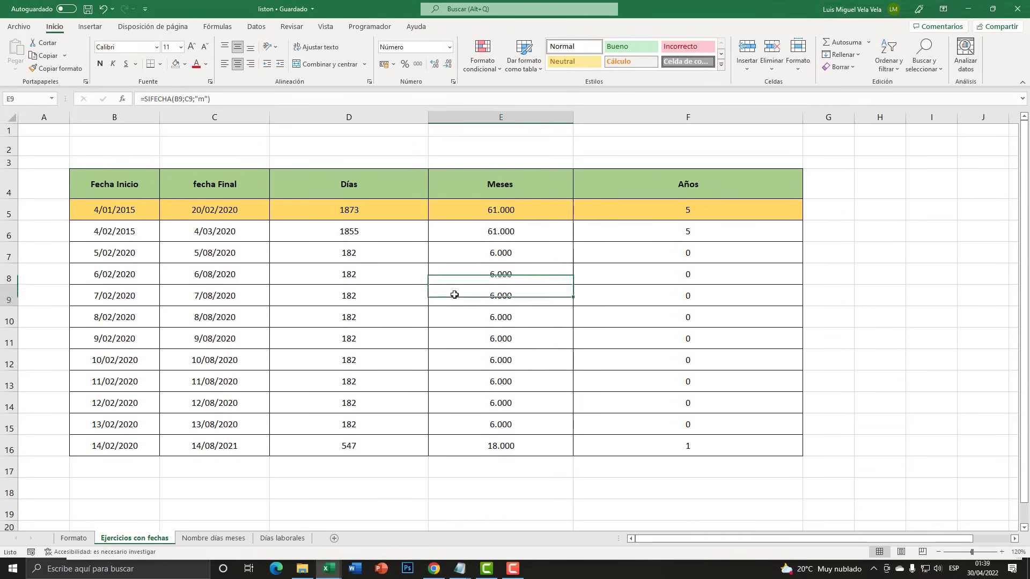
left_click(414, 354)
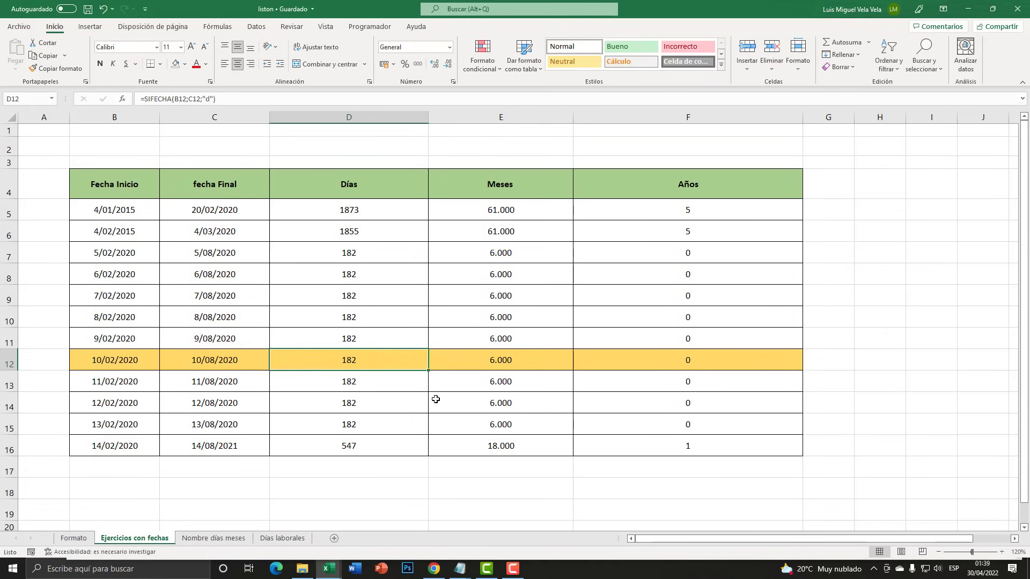
left_click(436, 399)
left_click(424, 448)
left_click(429, 358)
left_click(437, 318)
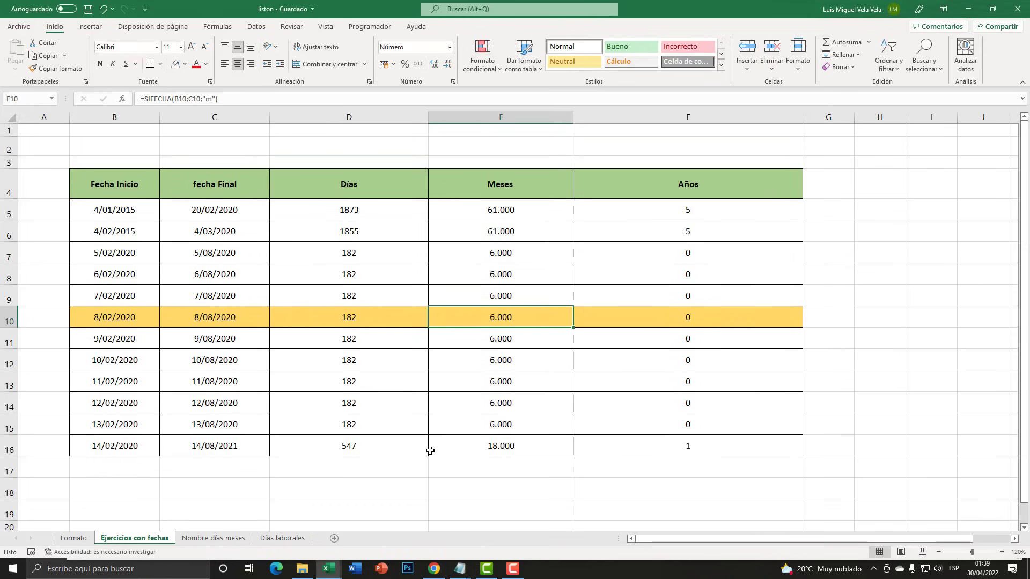
left_click(375, 518)
Left-align the table B2:F14 and give every cell All Borders
key("ctrl+a")
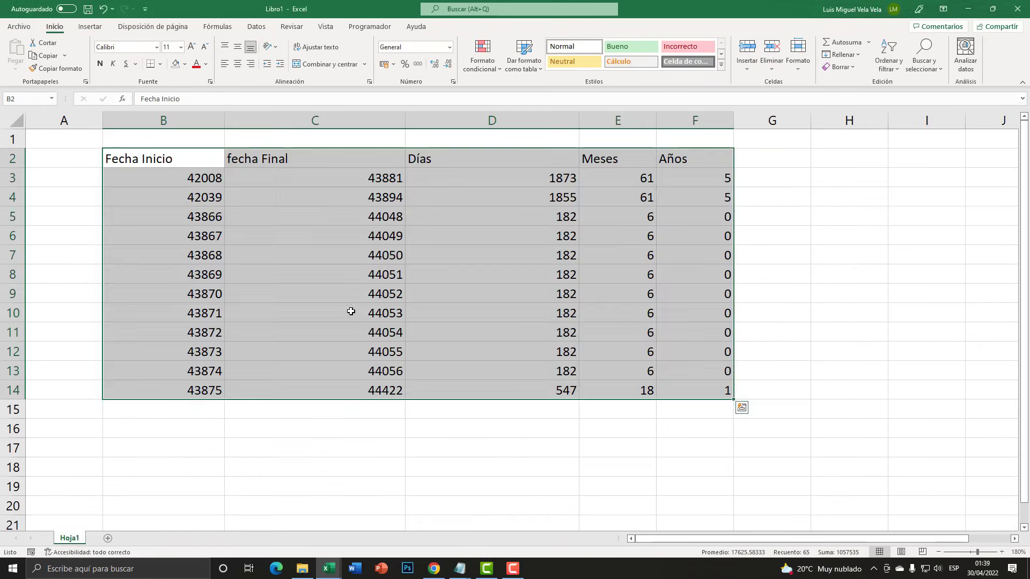
left_click(274, 252)
mouse_move(162, 158)
left_mouse_down()
mouse_move(677, 402)
mouse_move(677, 390)
left_mouse_up()
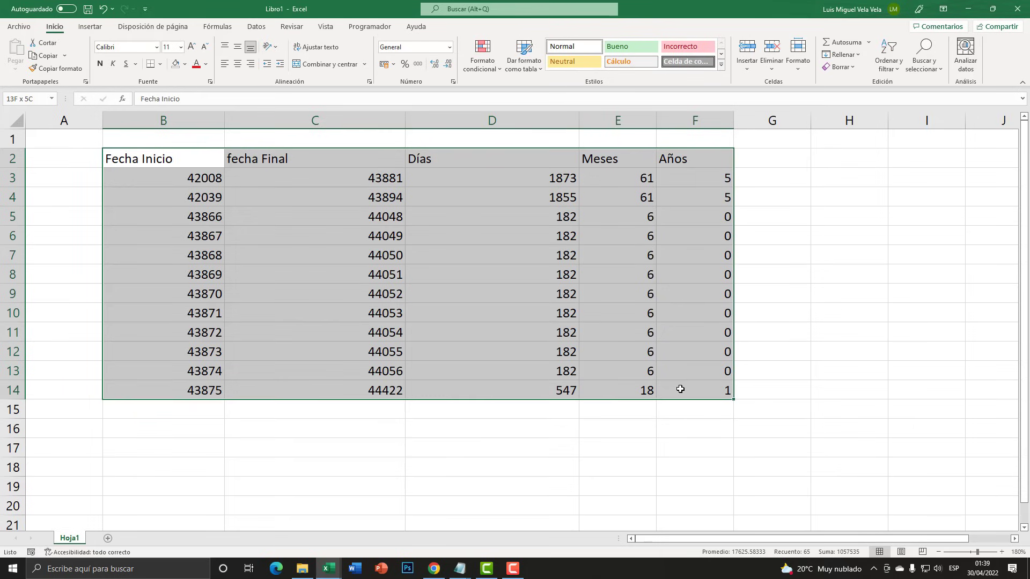
left_click(225, 66)
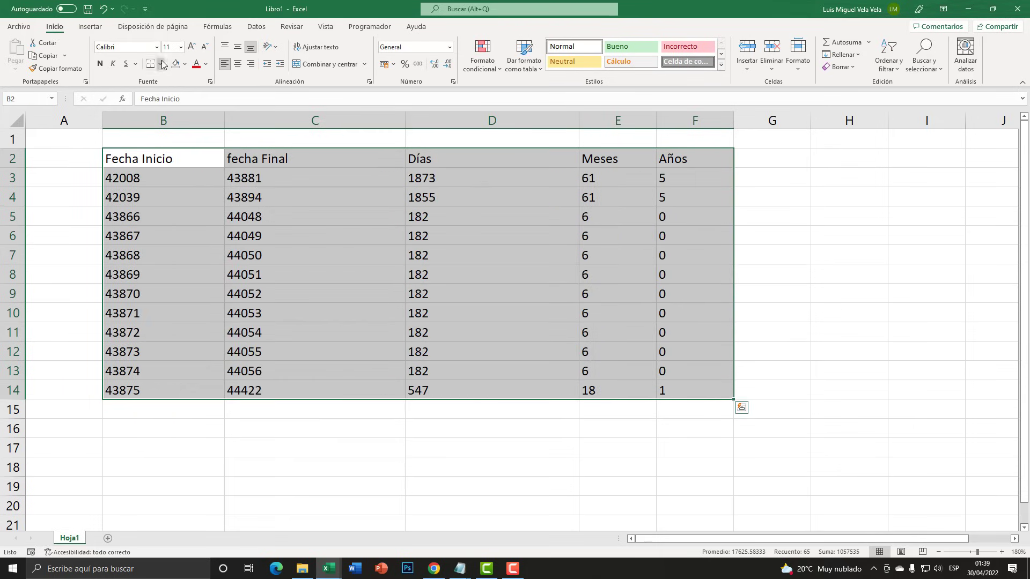
left_click(160, 64)
left_click(157, 175)
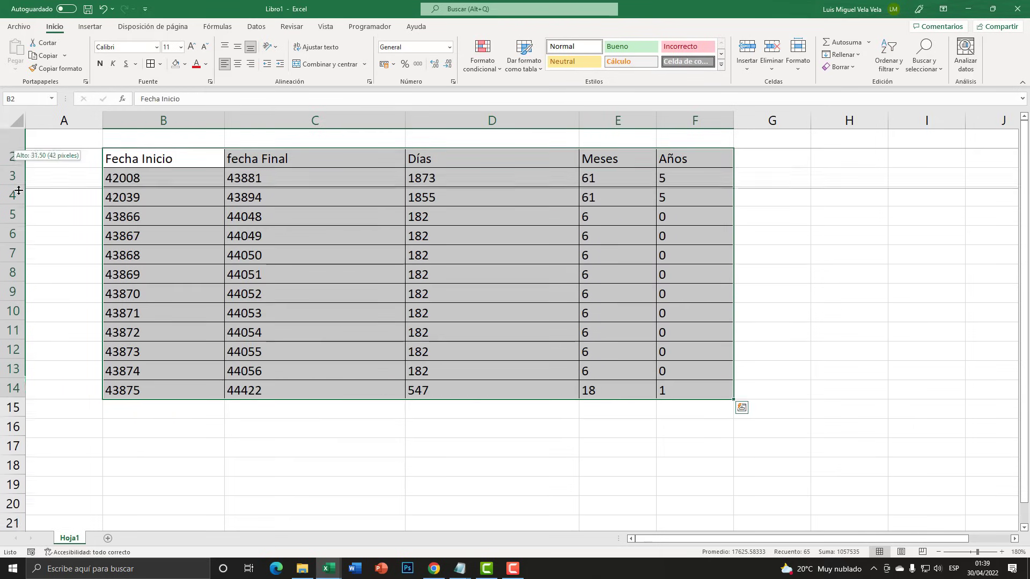
Make header row 2 taller, with a light gold fill, bold and middle-aligned text
left_click_drag(14, 170, 13, 191)
left_click_drag(161, 172, 692, 172)
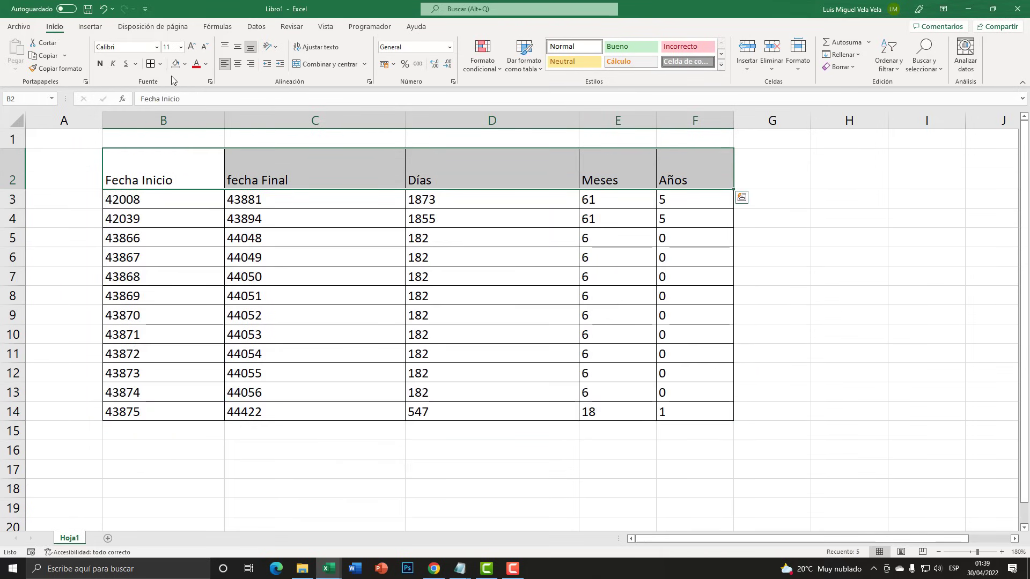
left_click(185, 64)
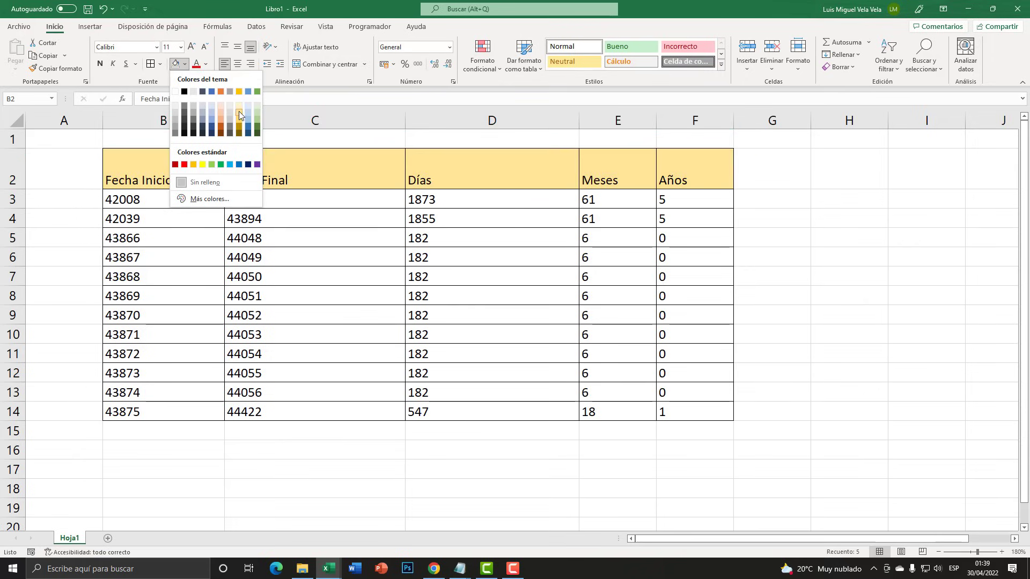
left_click(239, 109)
left_click(99, 64)
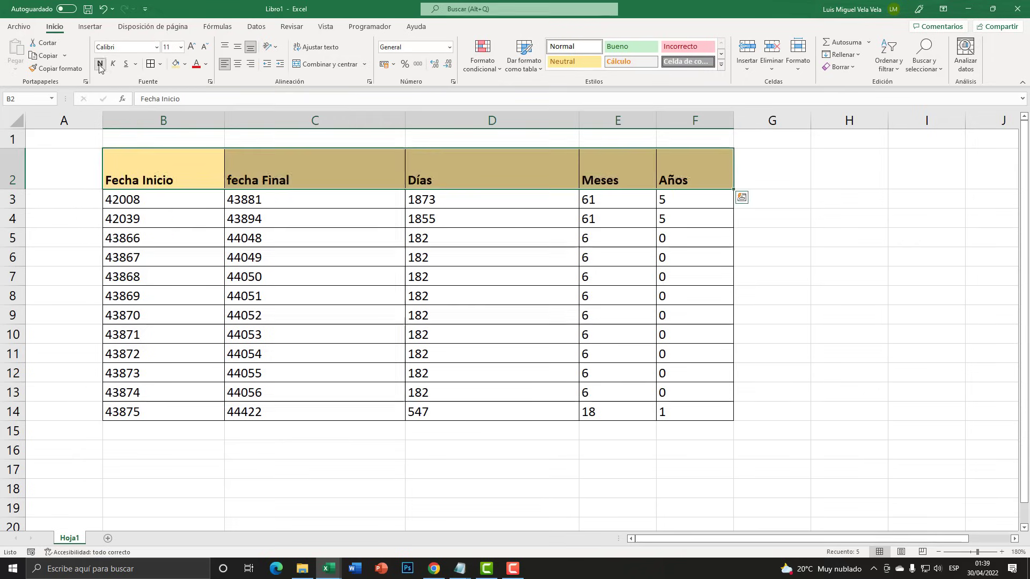
left_click(238, 47)
left_click_drag(370, 258, 375, 282)
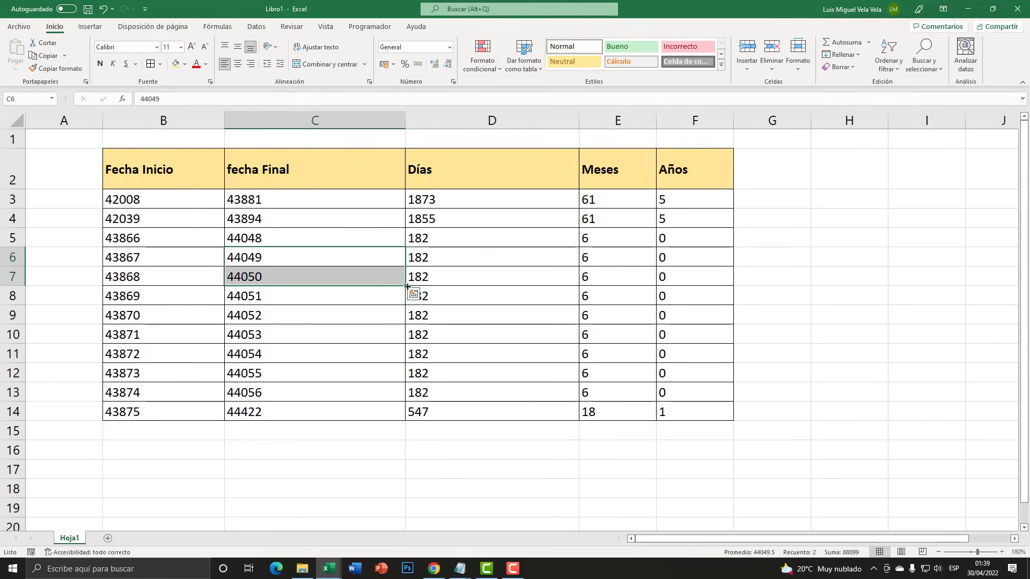
left_click(430, 289)
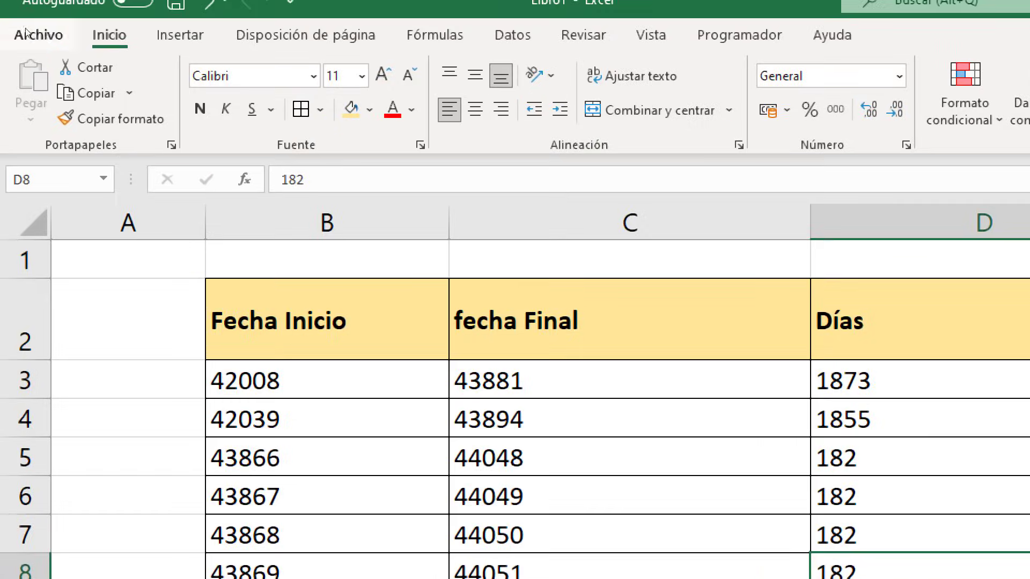
Save to Escritorio as Excel Macro-Enabled Workbook 'resaltar al dar clic toda la celda'
left_click(16, 27)
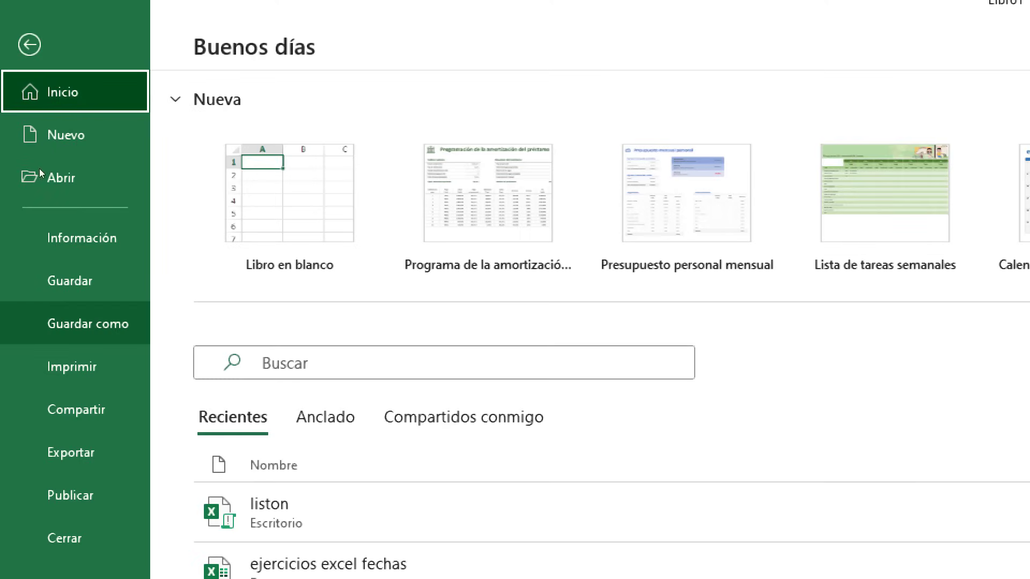
key("Down")
key("Down")
key("Down")
key("Return")
key("Return")
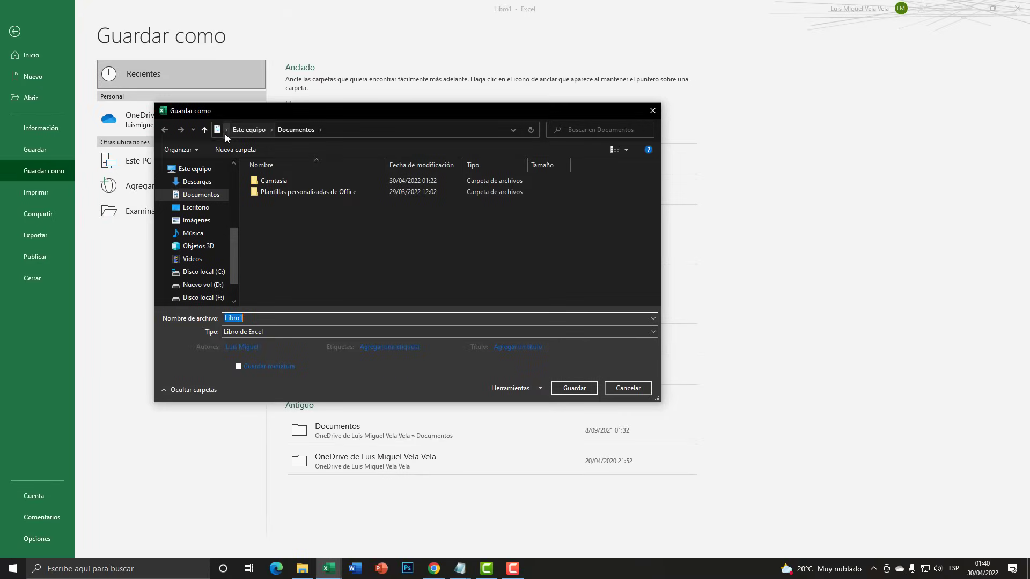
left_click(225, 130)
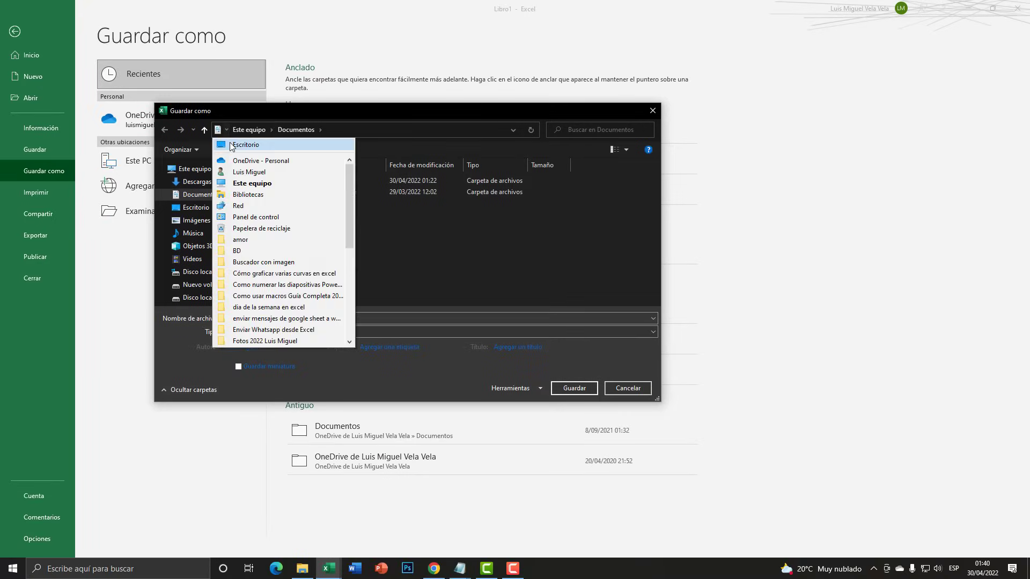
left_click(231, 145)
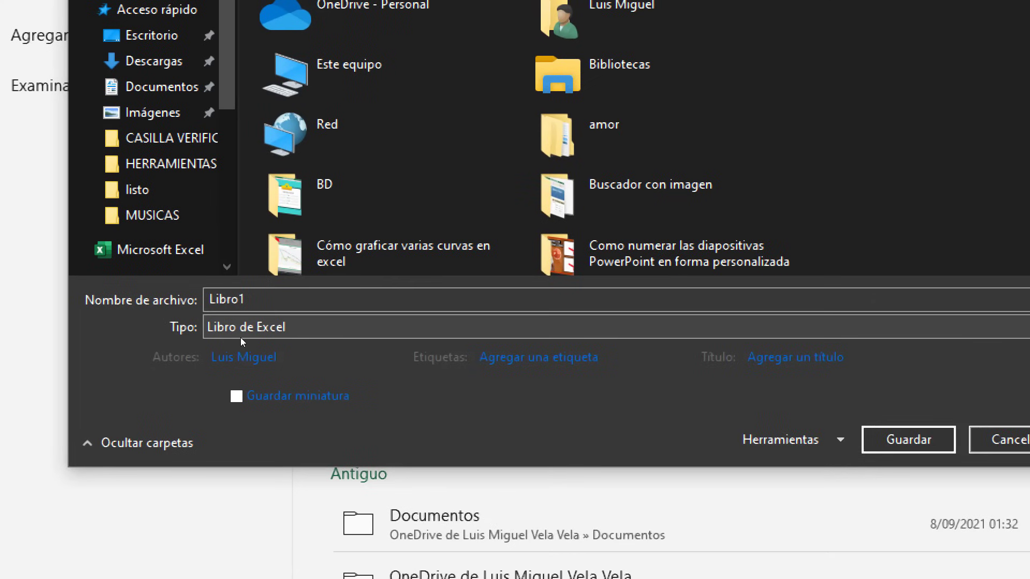
left_click(242, 334)
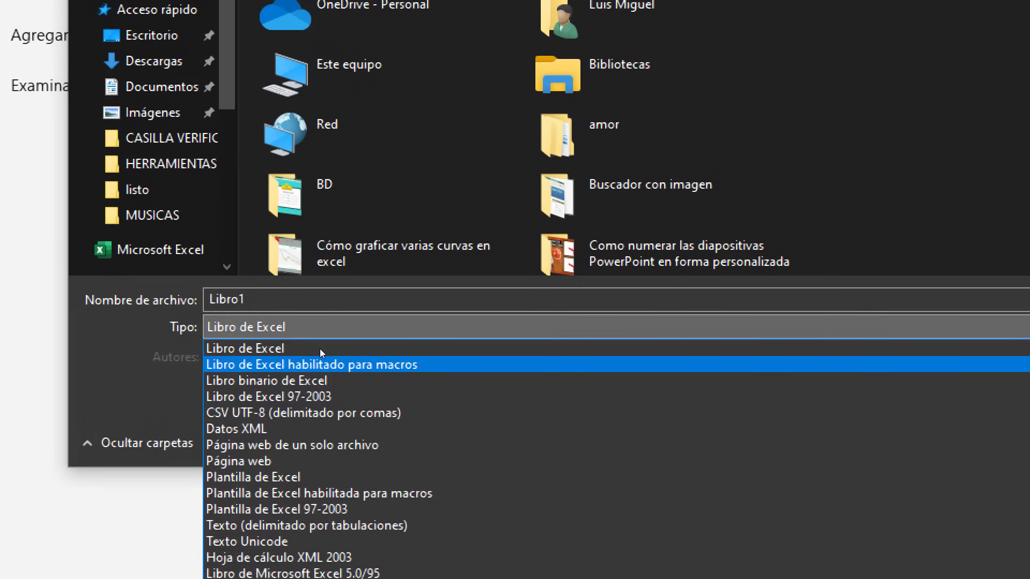
left_click(329, 358)
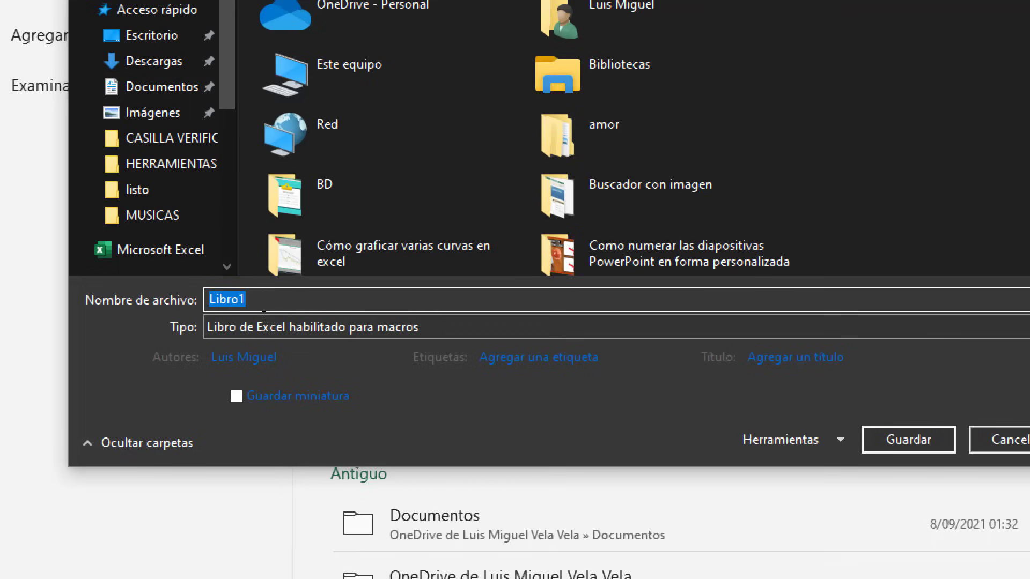
type("resaltar a")
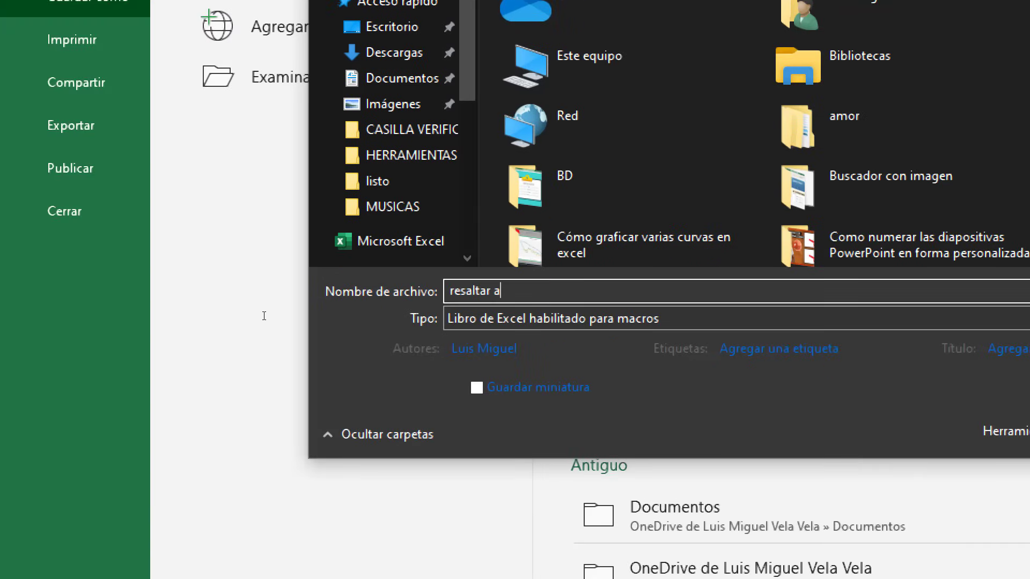
type("l dar clic tod")
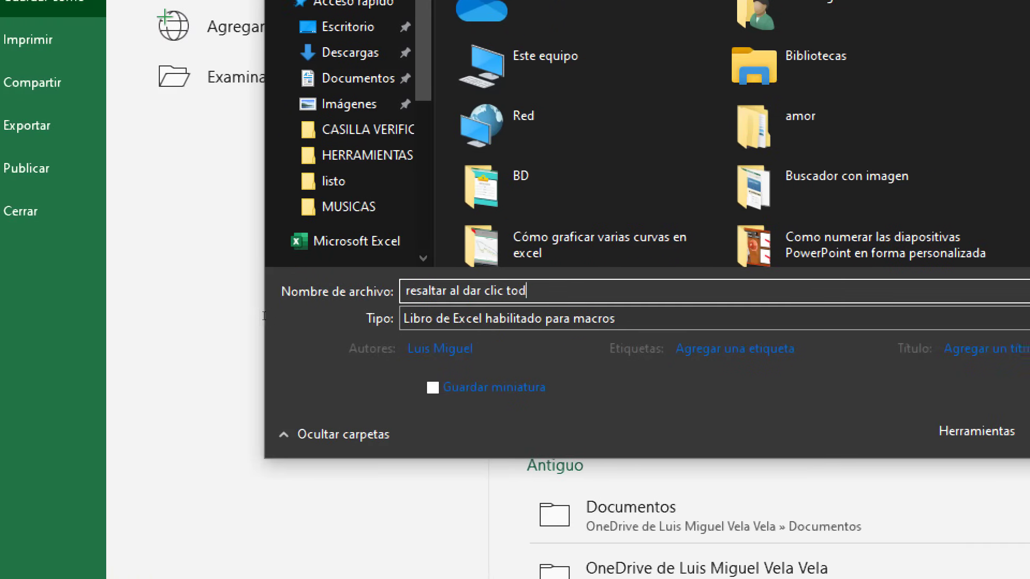
type("a la celda")
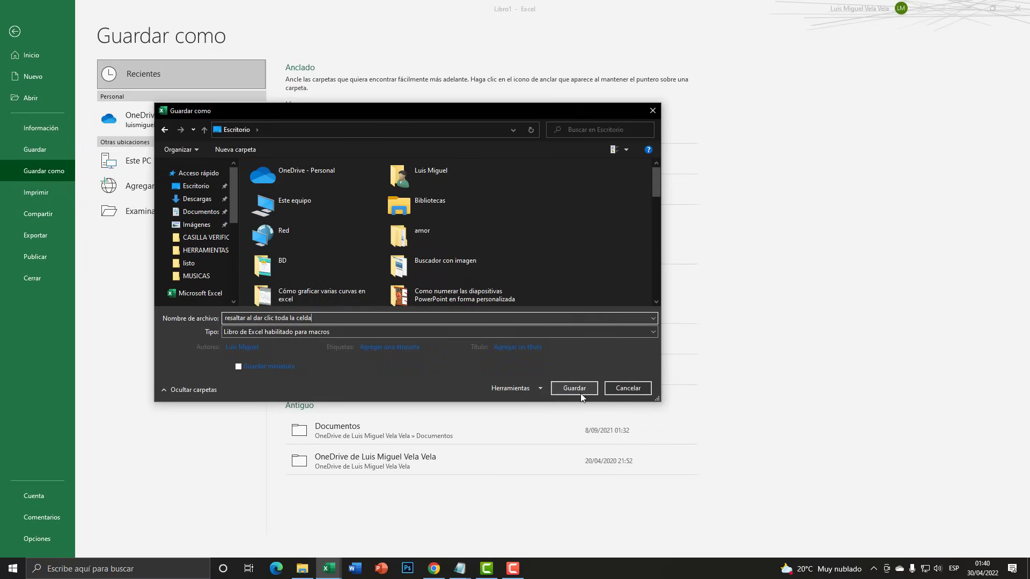
left_click(577, 391)
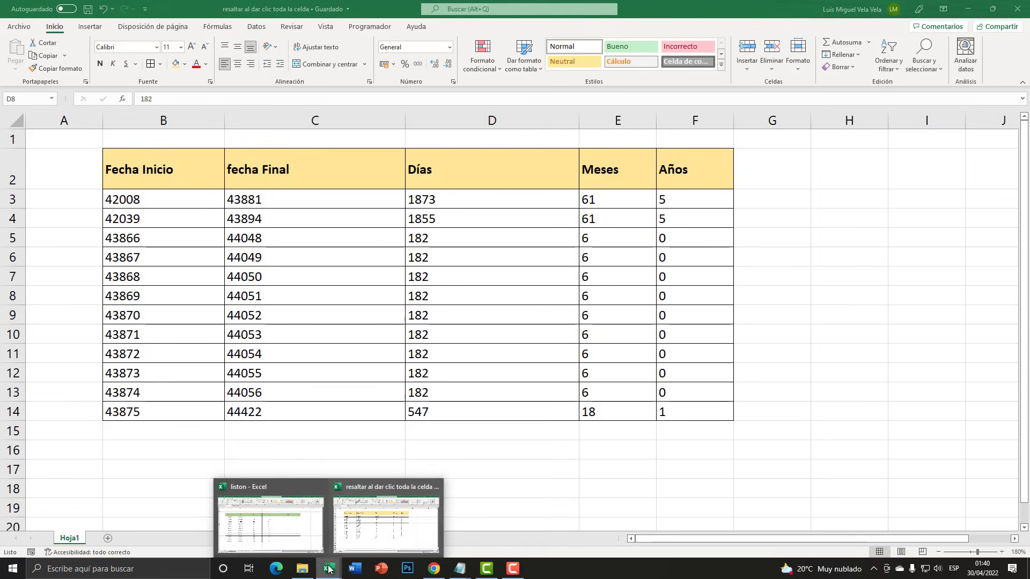
Close the liston window, return to the saved date workbook and select B3:F14
left_click(319, 492)
left_click(378, 518)
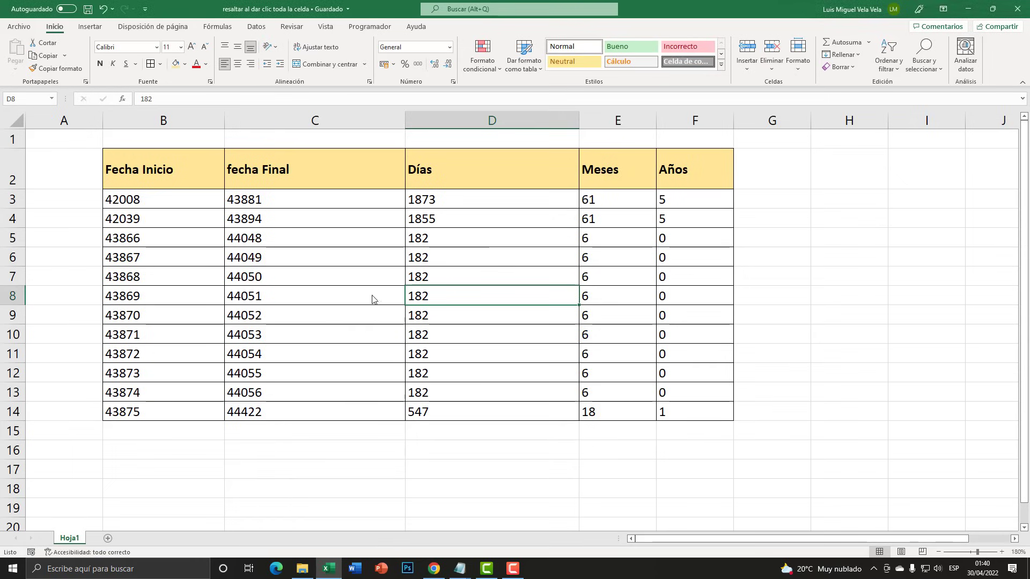
left_click(344, 275)
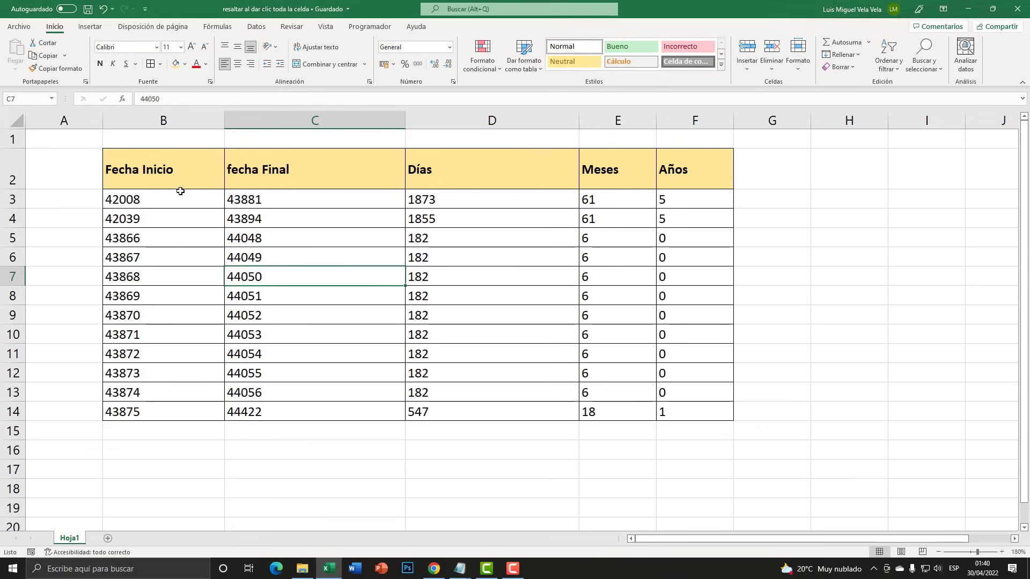
mouse_move(167, 196)
left_mouse_down()
mouse_move(616, 296)
mouse_move(715, 412)
left_mouse_up()
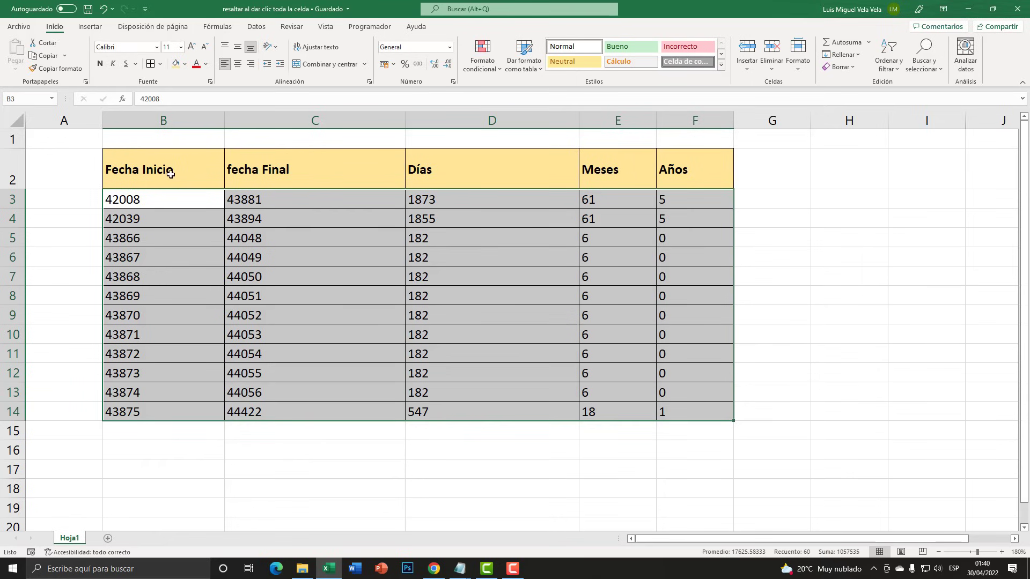
left_click_drag(140, 196, 670, 407)
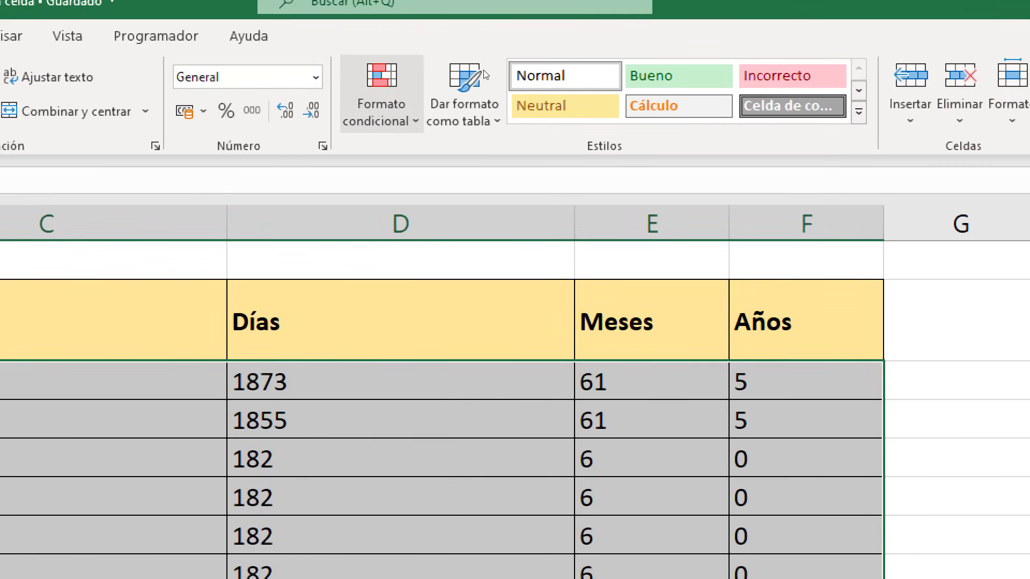
Create a Formato condicional rule using the formula =FILA()=CELDA("Fila") for B3:F14
left_click(382, 94)
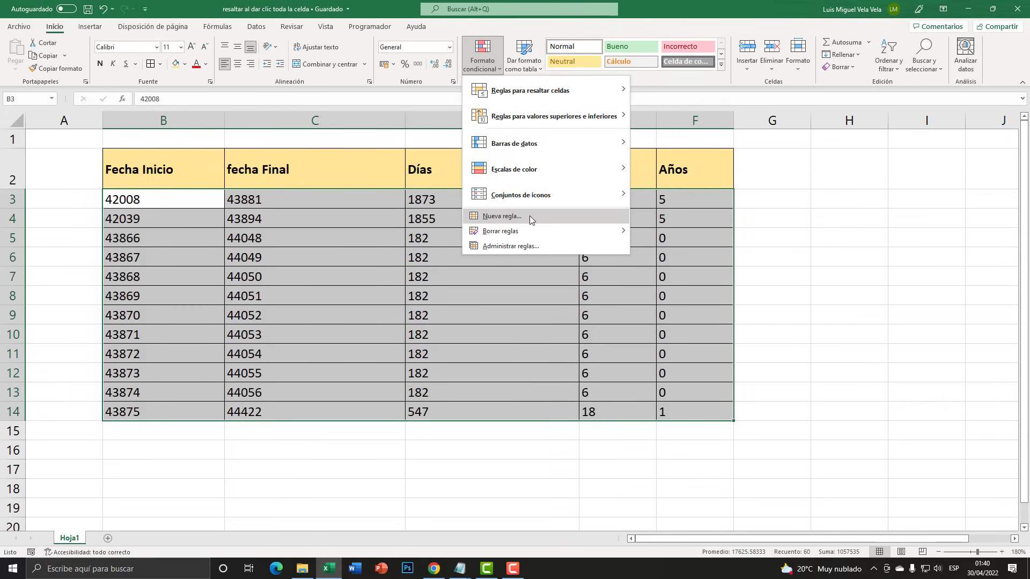
left_click(531, 217)
left_click_drag(483, 117, 422, 112)
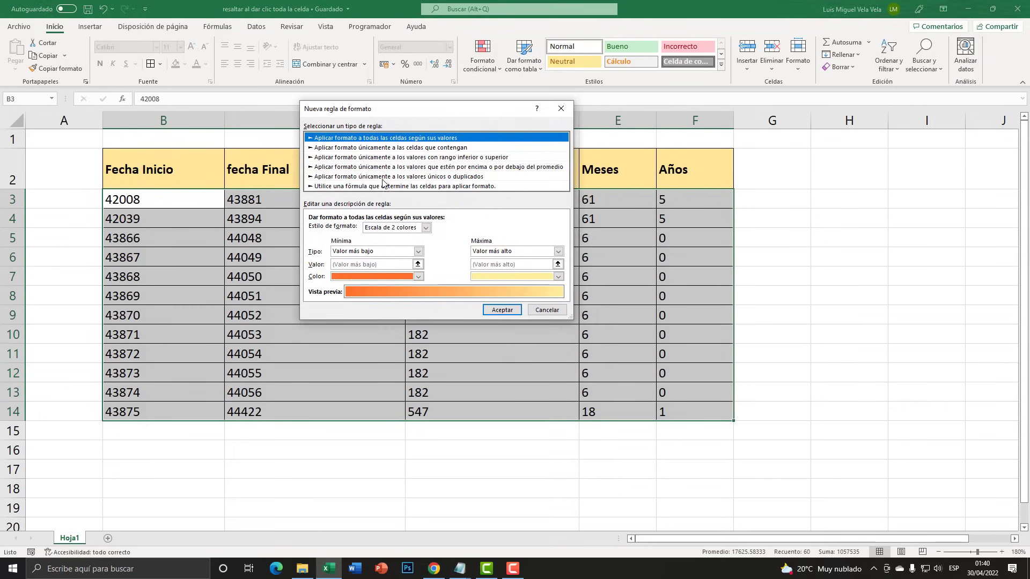
left_click(378, 188)
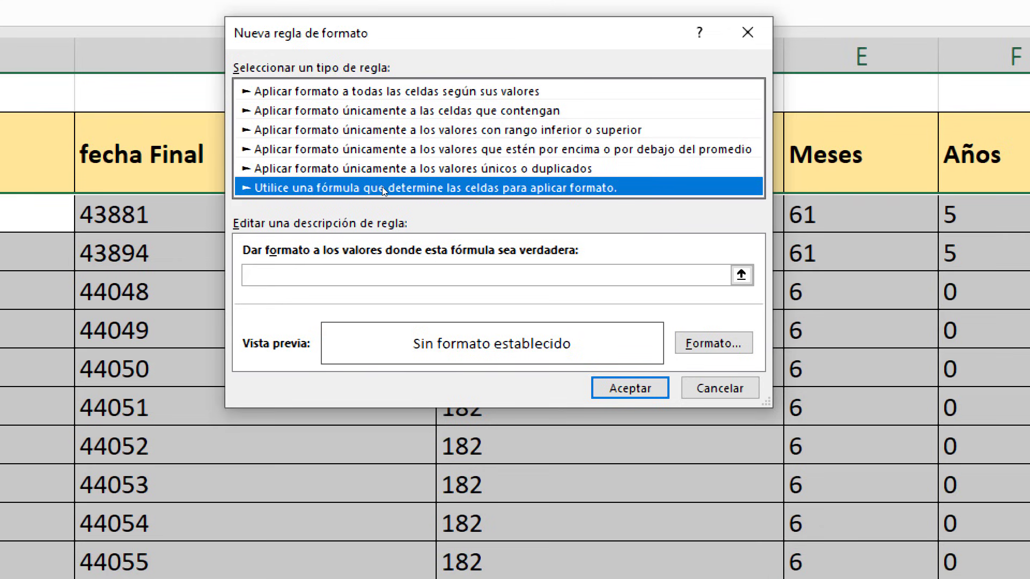
left_click(370, 275)
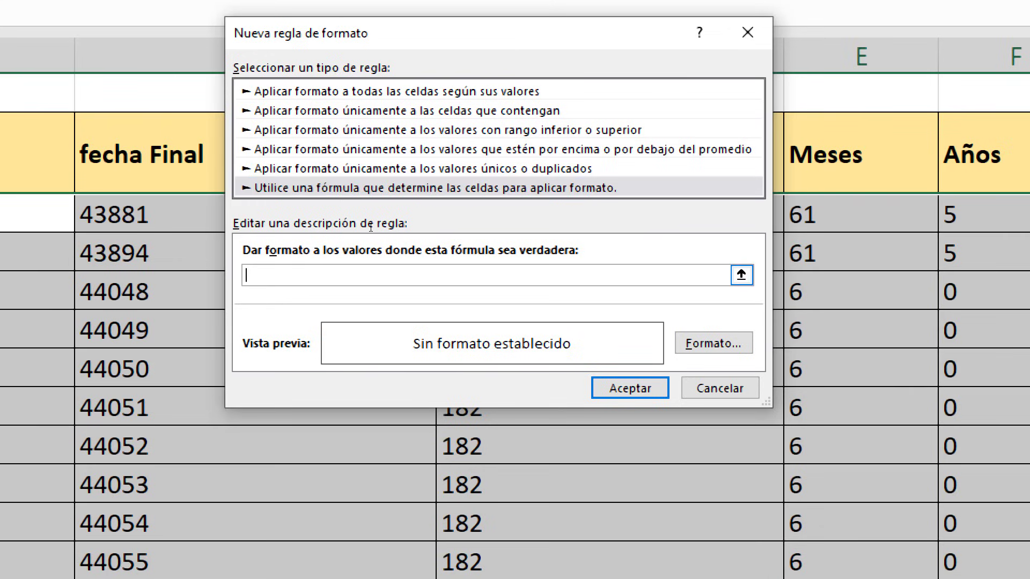
type("=")
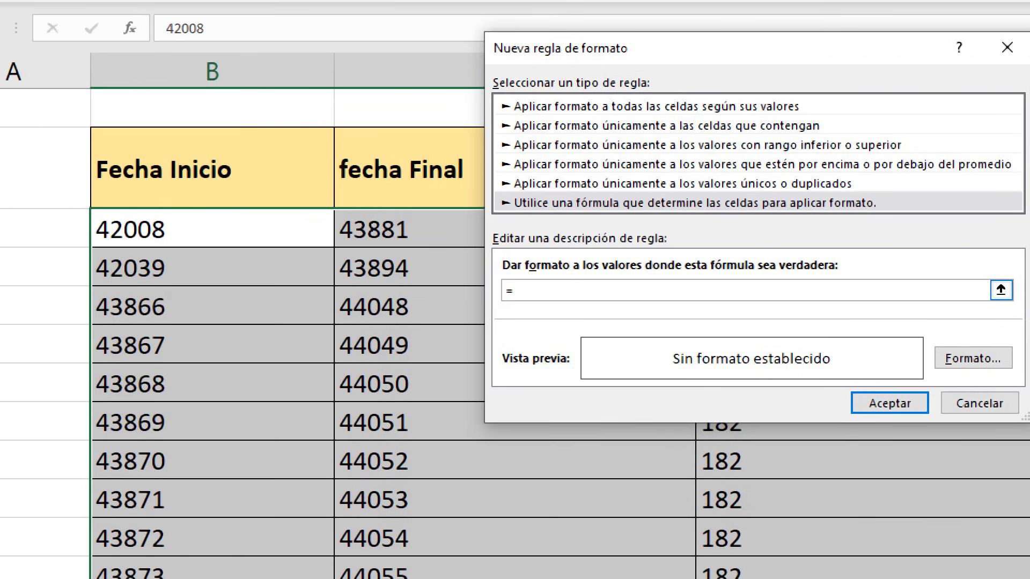
type("FILA()")
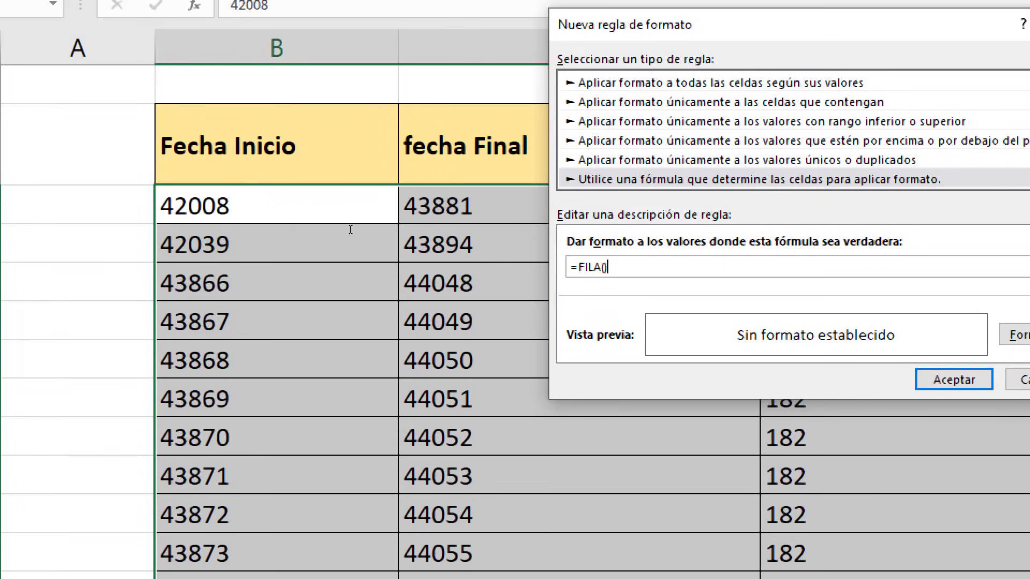
type("=")
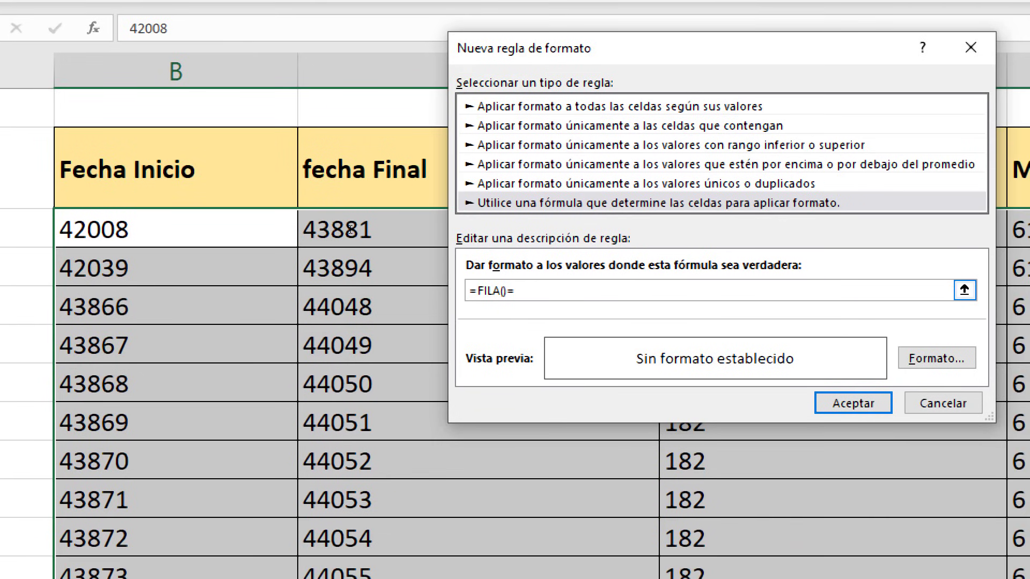
type("CEL")
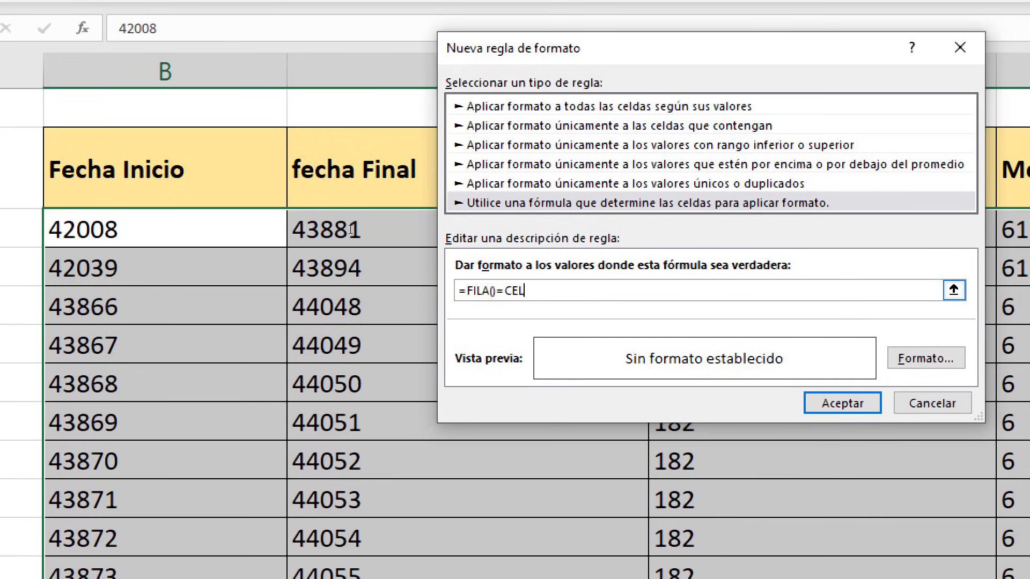
type("DA(")
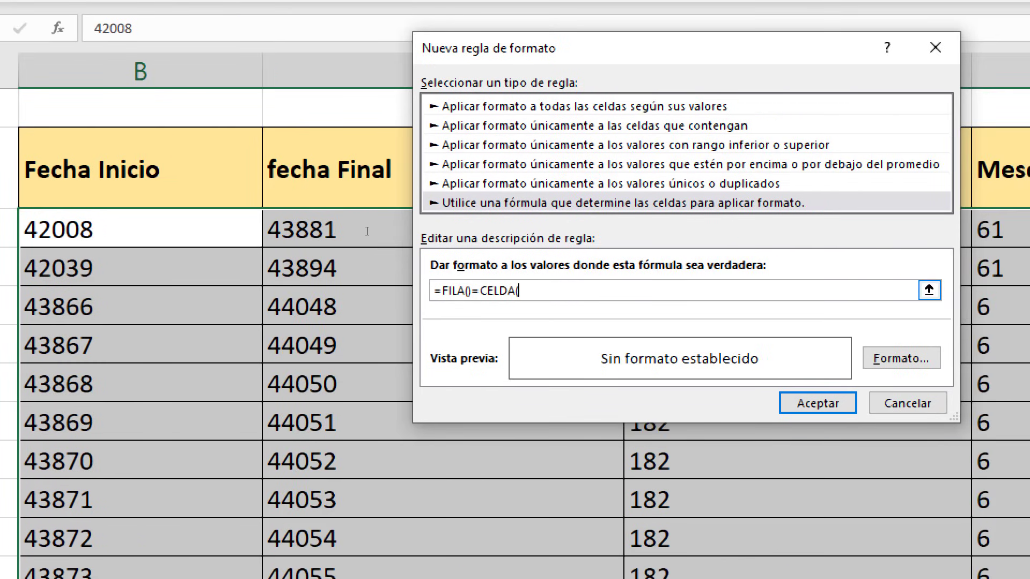
type("\"")
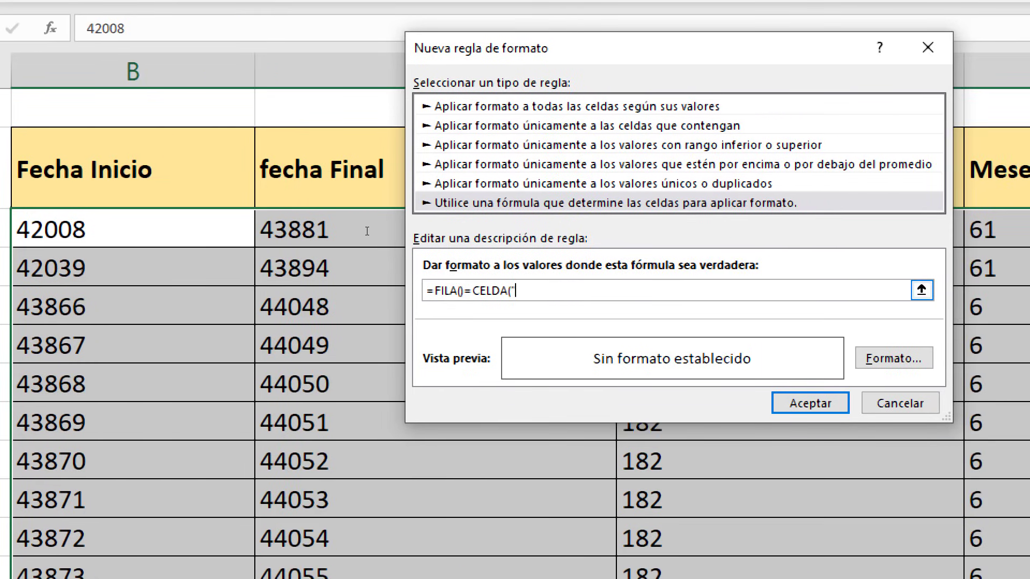
type("Fila\"")
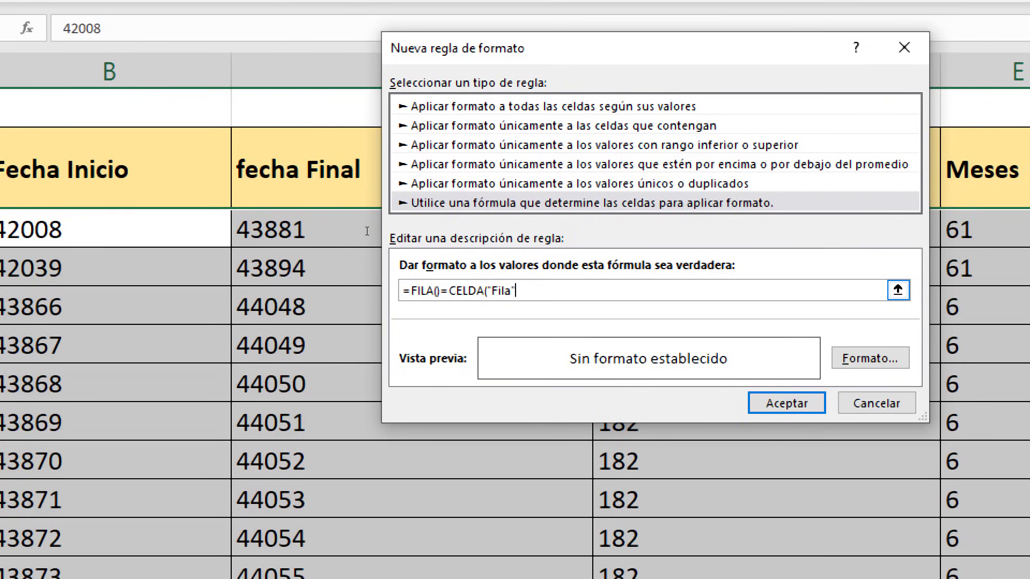
type(")")
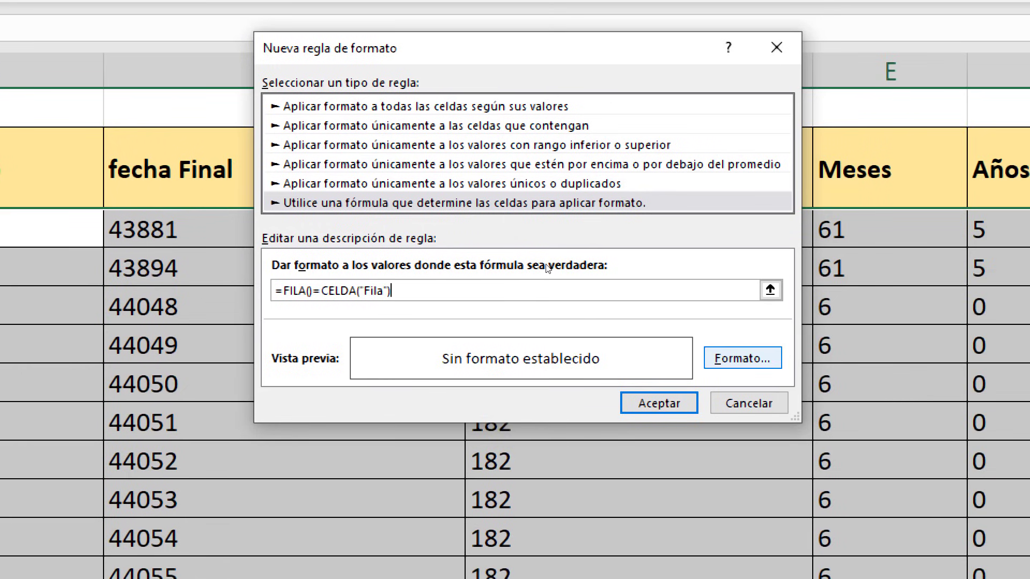
key("alt+f")
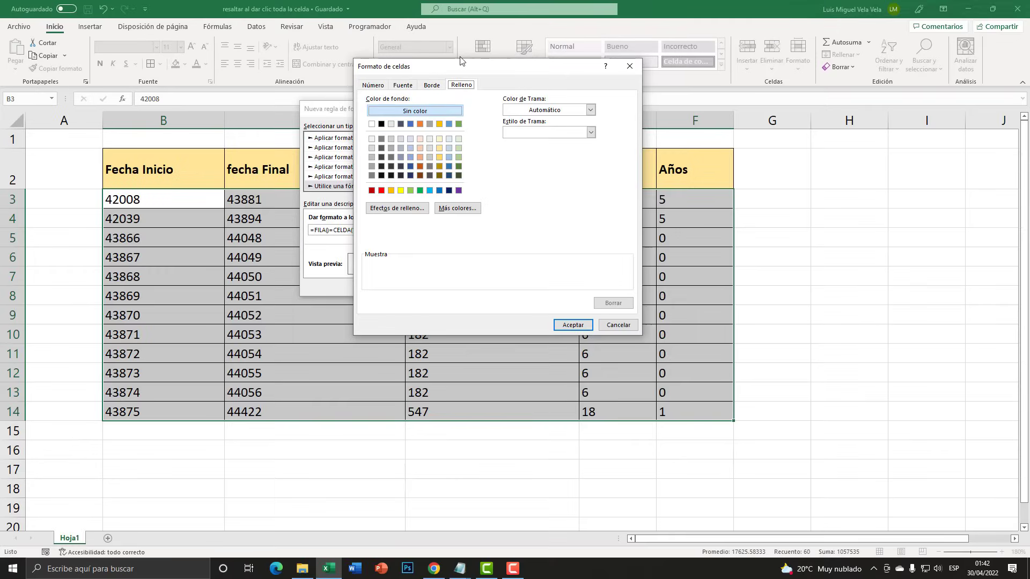
Give the rule a light orange fill and black Negrita Cursiva font
left_click_drag(460, 60, 425, 122)
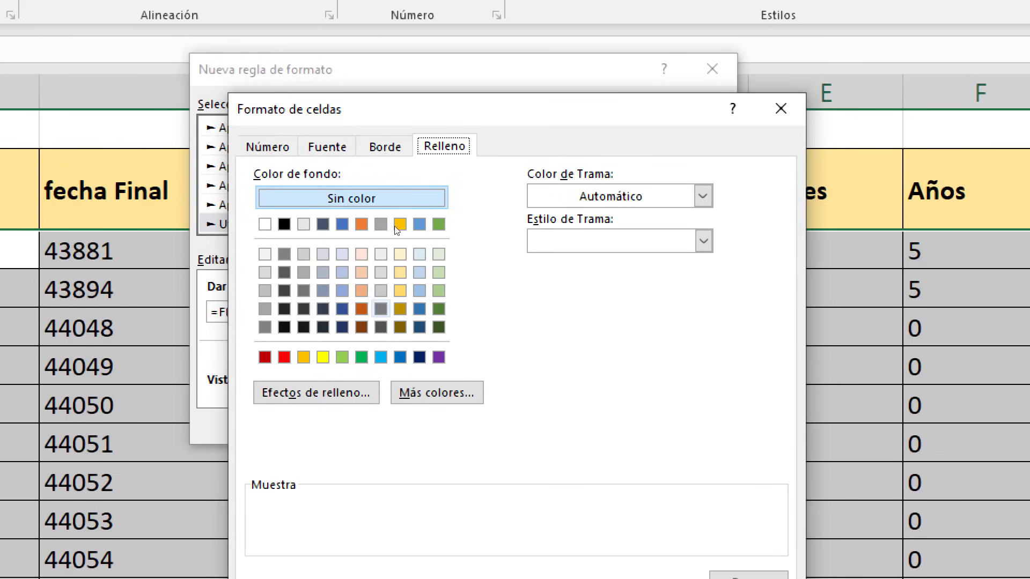
left_click(362, 291)
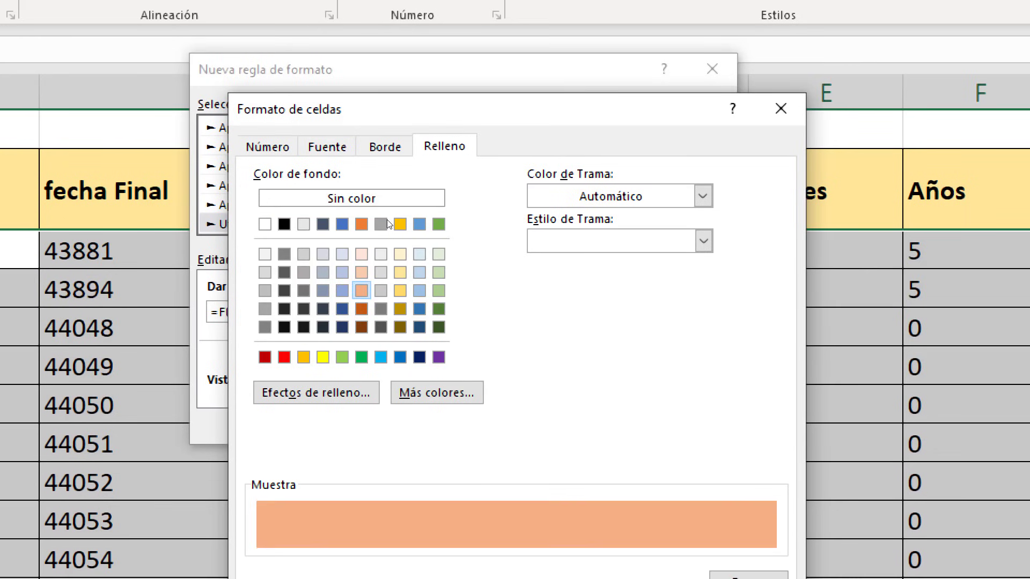
left_click(350, 153)
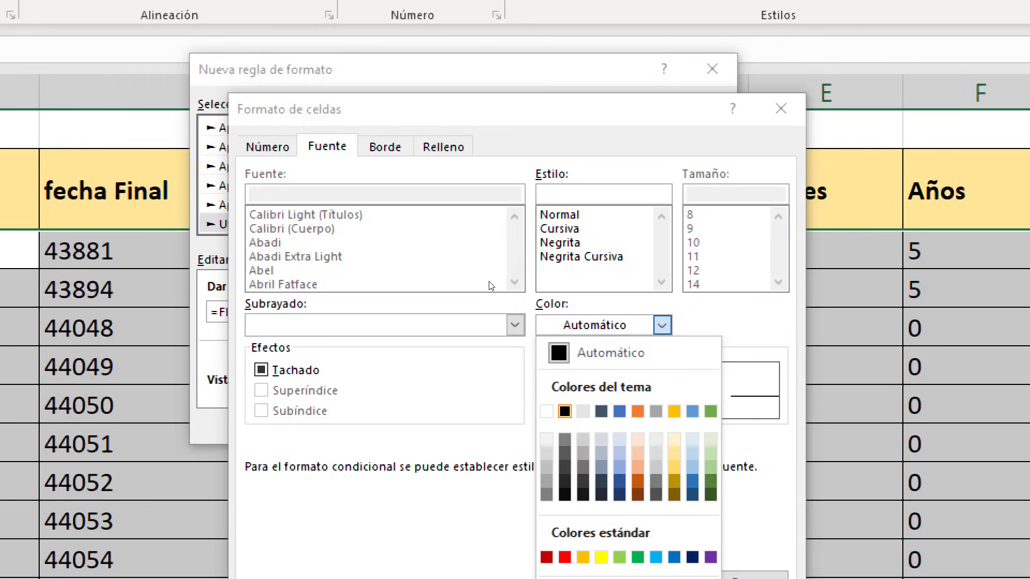
key("Return")
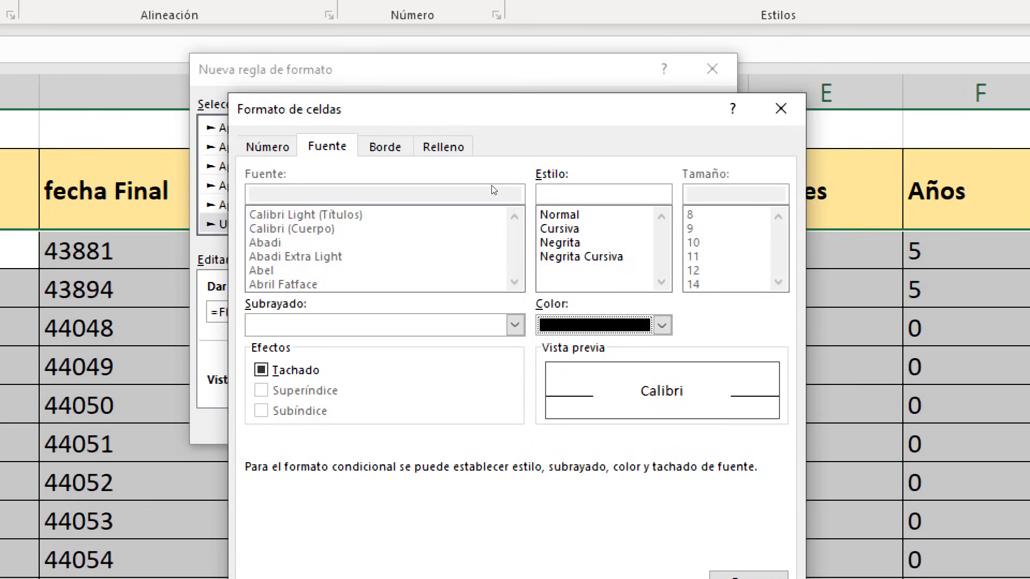
key("alt+e")
type("Negrita Cursiva")
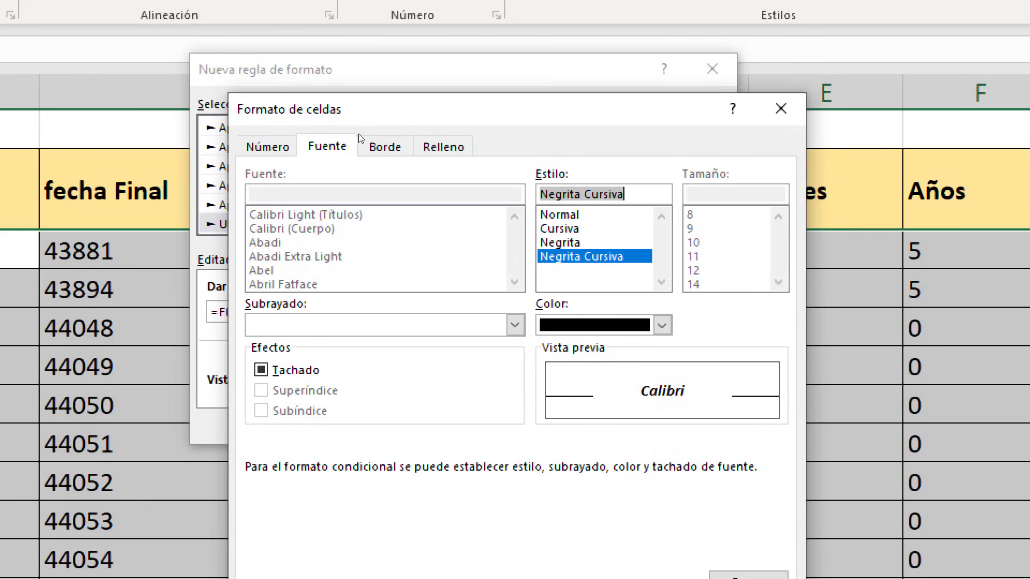
Add top and bottom borders to the rule's format and confirm Formato de celdas
key("ctrl+shift+Tab")
left_click(336, 149)
left_click(400, 149)
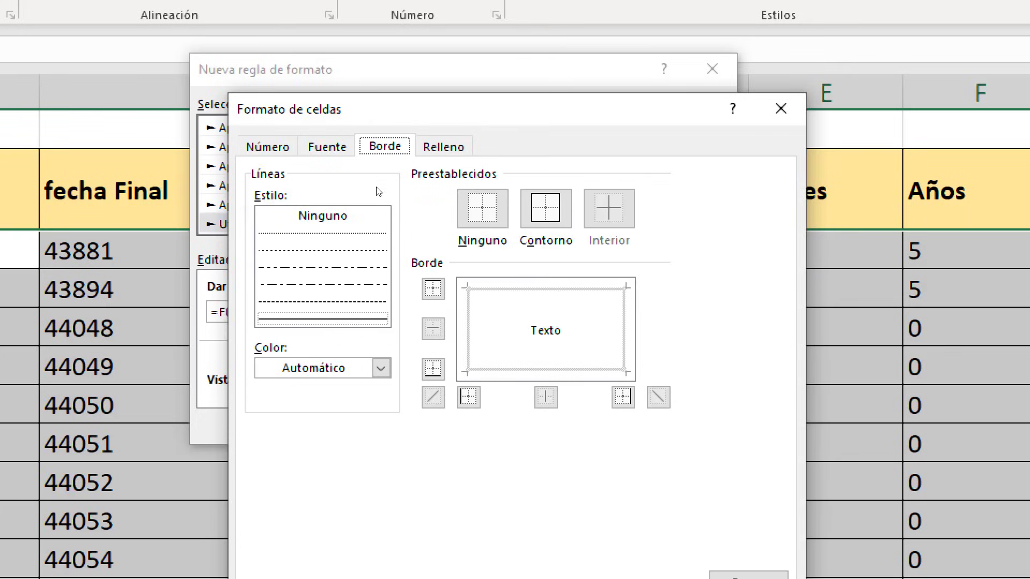
key("Tab")
key("Tab")
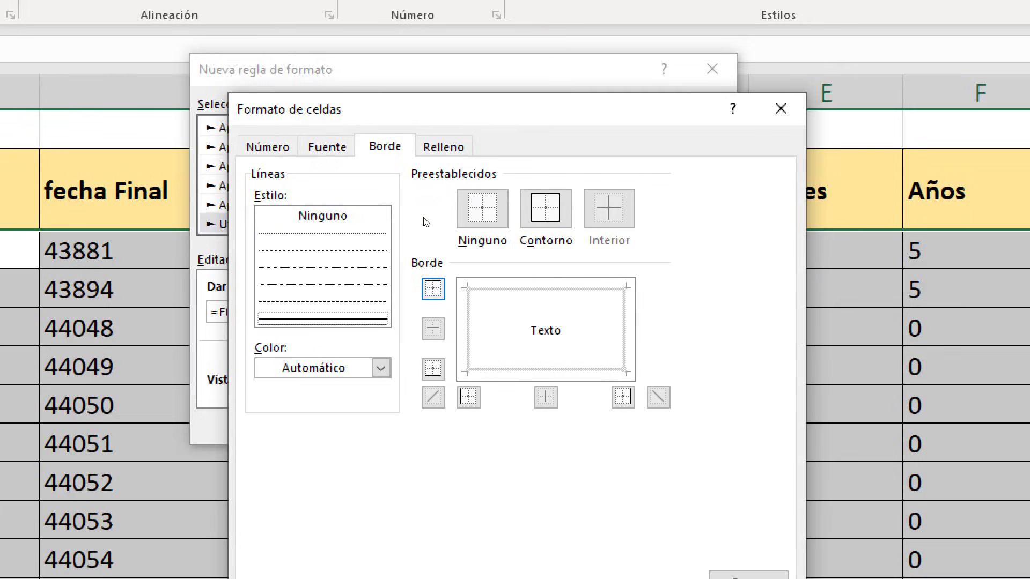
key("space")
key("Tab")
key("space")
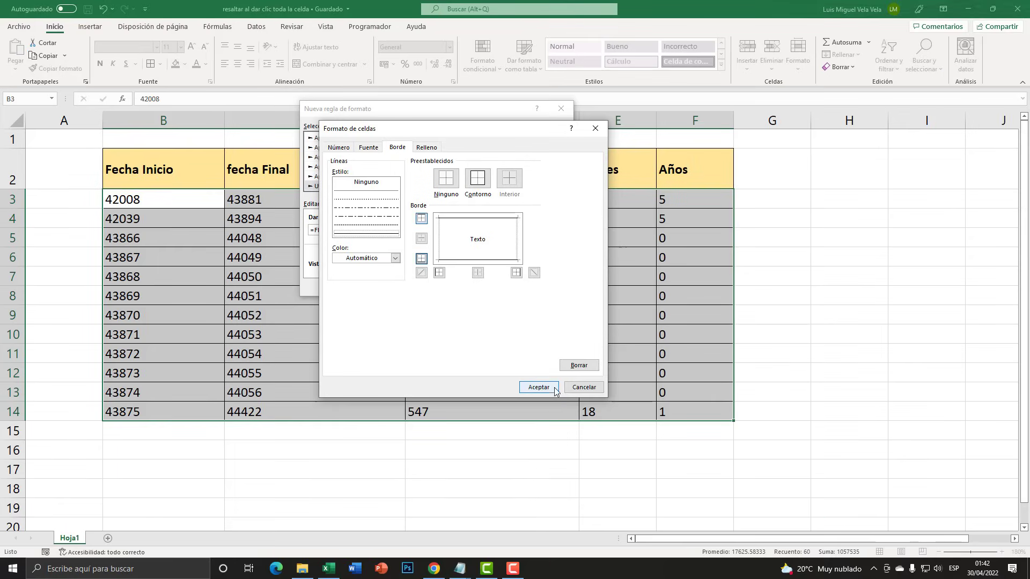
left_click(539, 387)
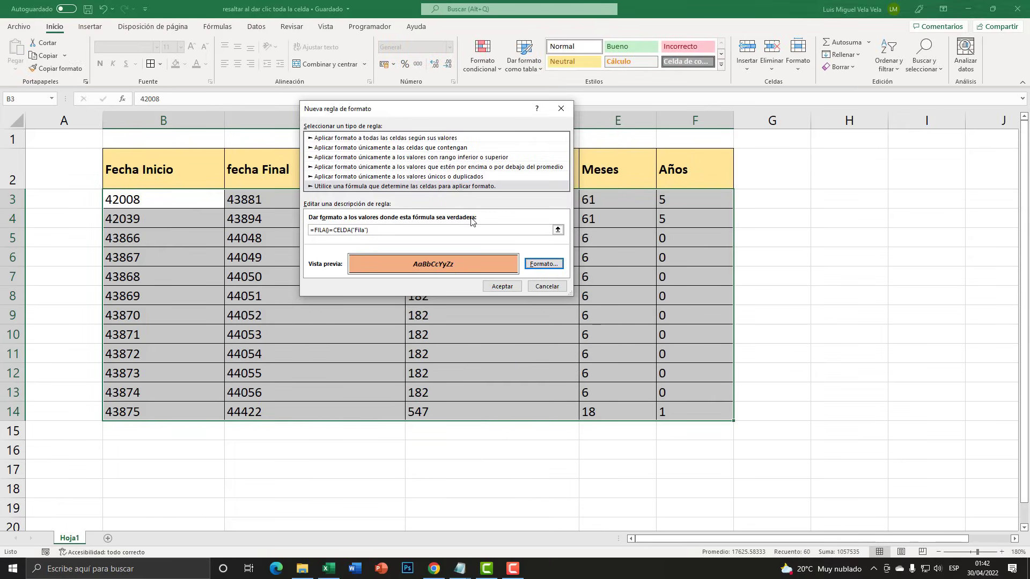
Apply the =FILA()=CELDA("Fila") rule and click cell D6 to clear the range selection
left_click(503, 285)
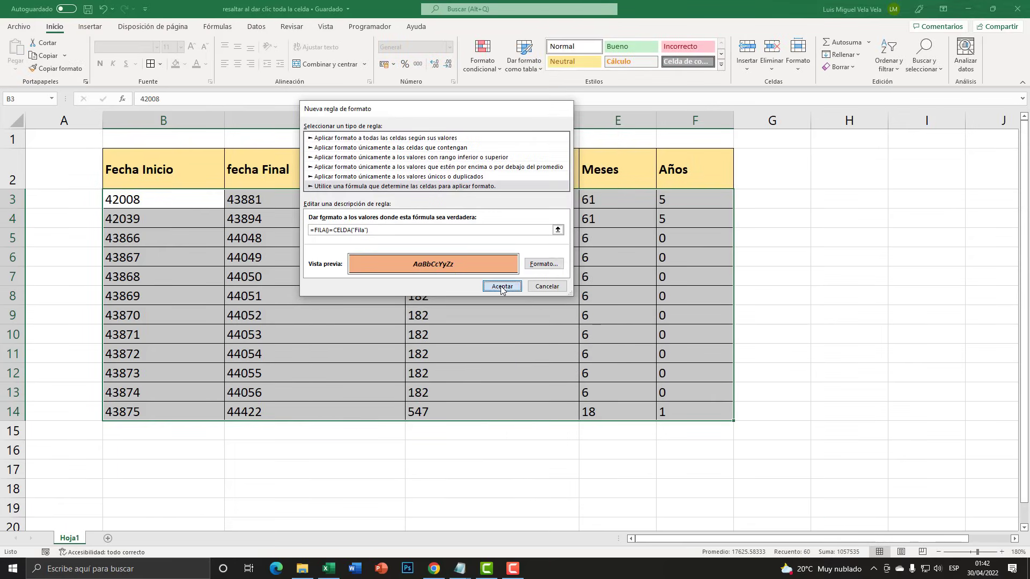
left_click(406, 249)
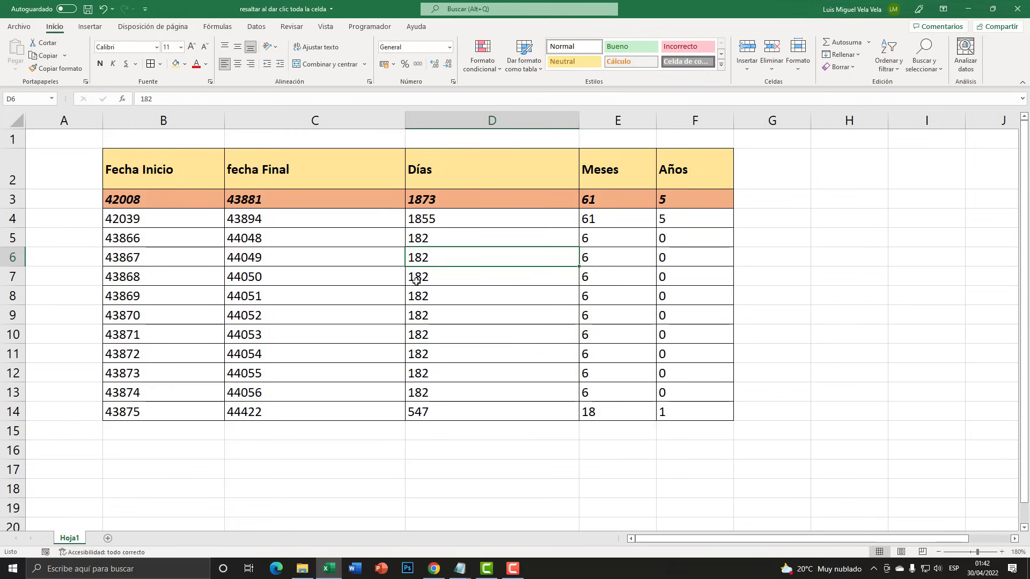
left_click(375, 277)
left_click(327, 334)
left_click(363, 409)
left_click(499, 319)
left_click(269, 292)
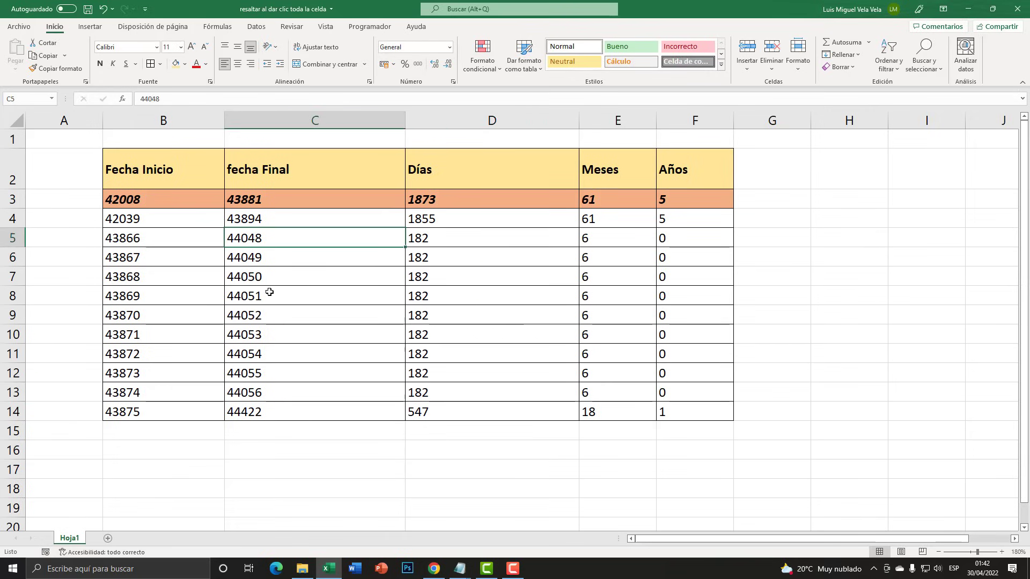
left_click(625, 287)
left_click(570, 246)
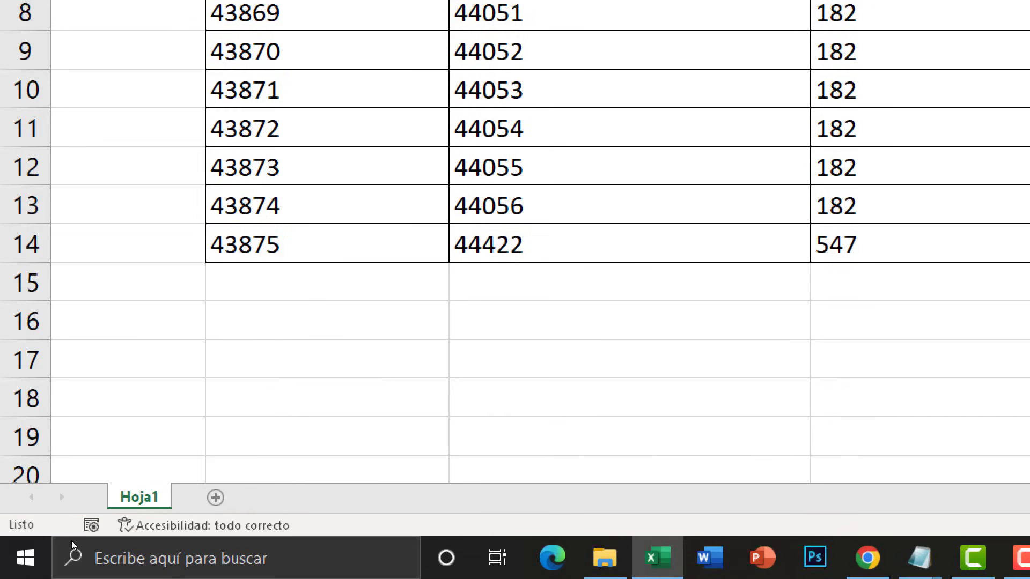
Open Ver código from the Hoja1 tab and bring up Hoja1's empty code module
right_click(147, 497)
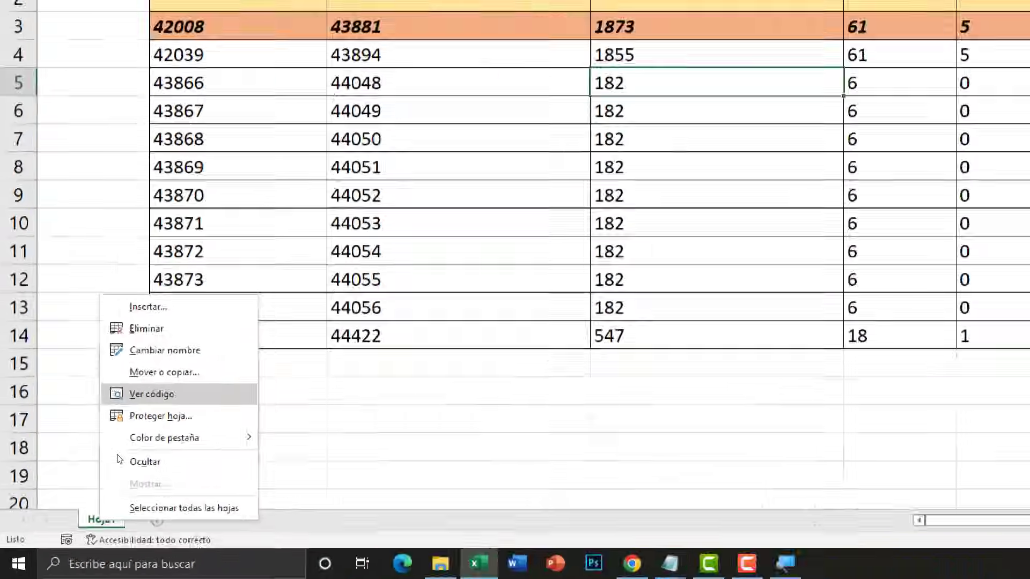
left_click(208, 325)
left_click_drag(403, 47, 416, 85)
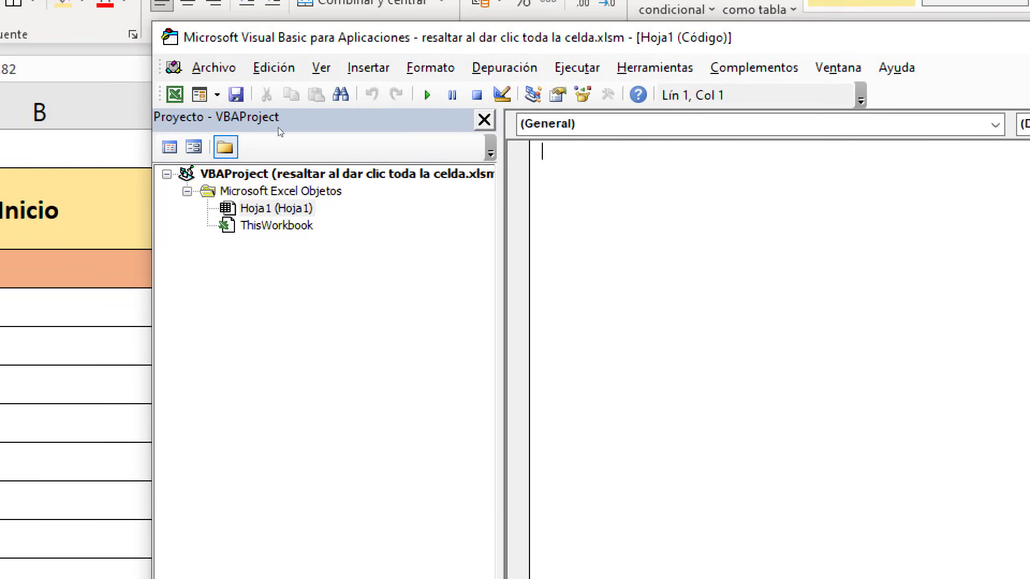
left_click(276, 208)
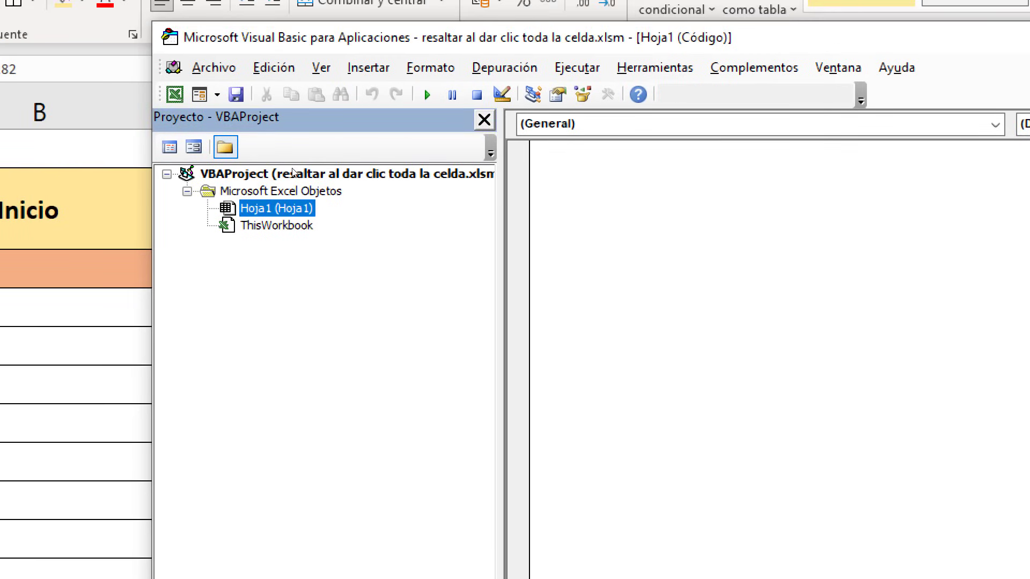
key("F7")
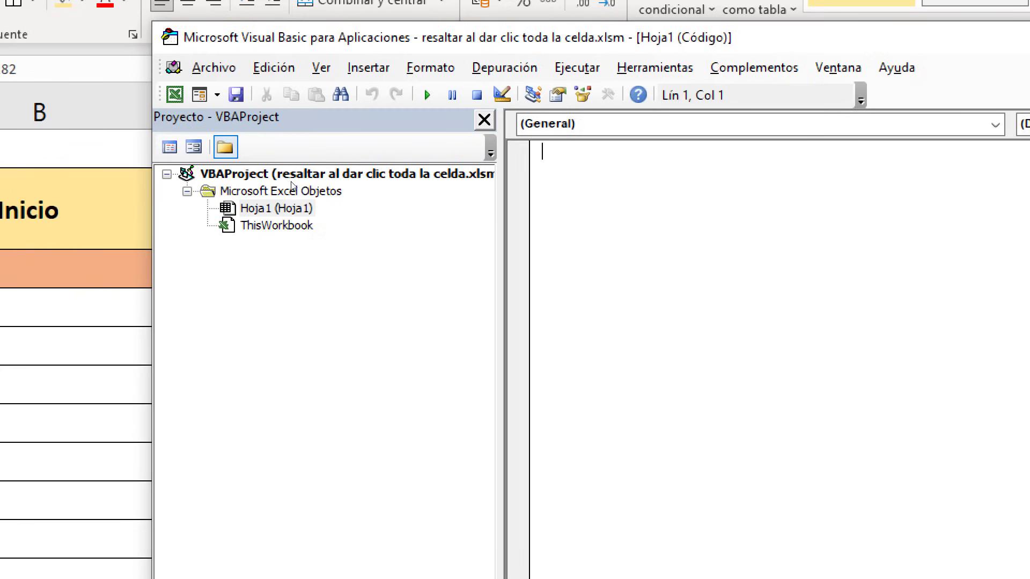
key("ctrl+r")
key("Down")
key("Up")
key("F7")
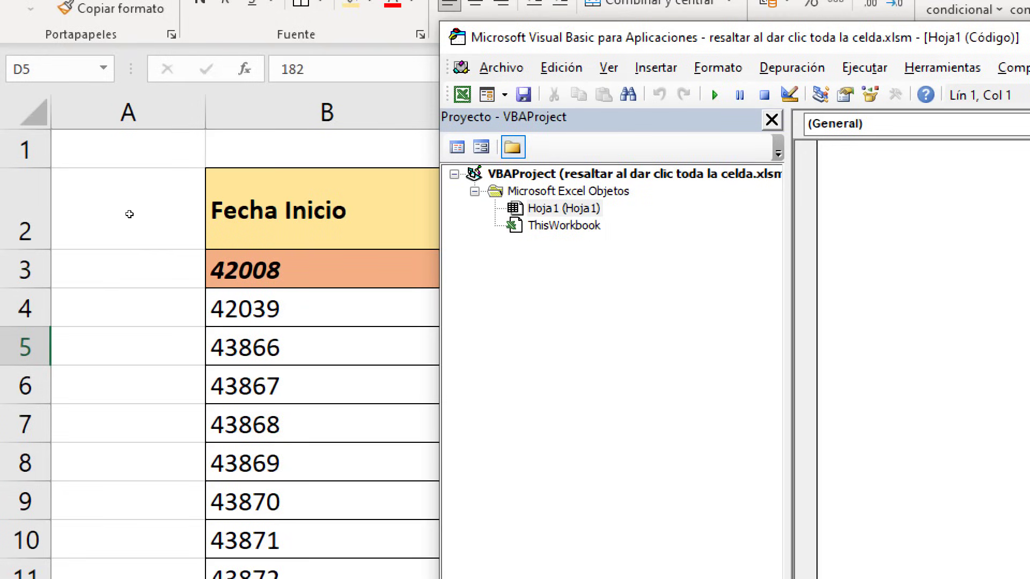
key("ctrl+r")
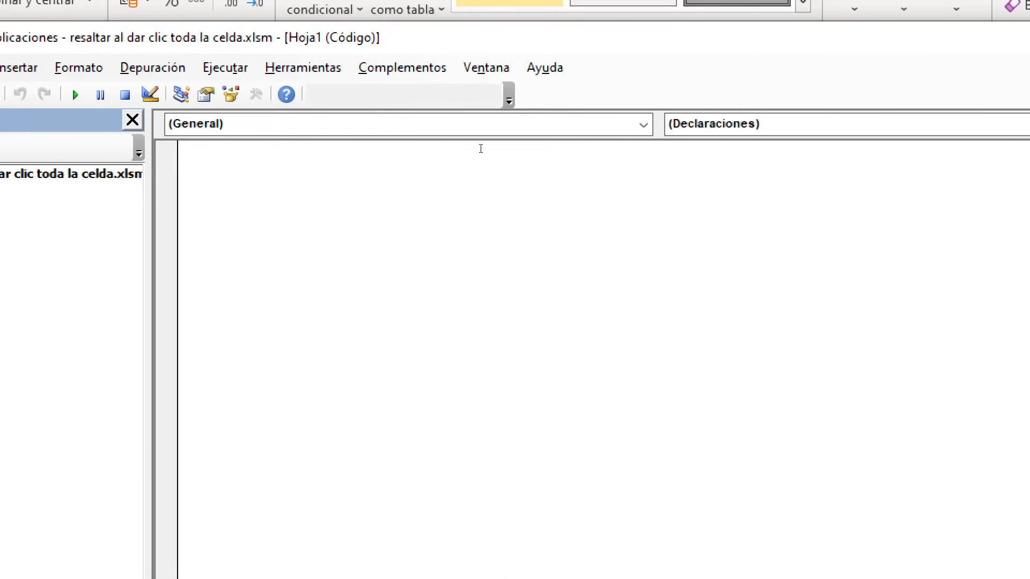
Pick Worksheet in the object list to insert Worksheet_SelectionChange(ByVal Target As Range), keeping SelectionChange
left_click(439, 131)
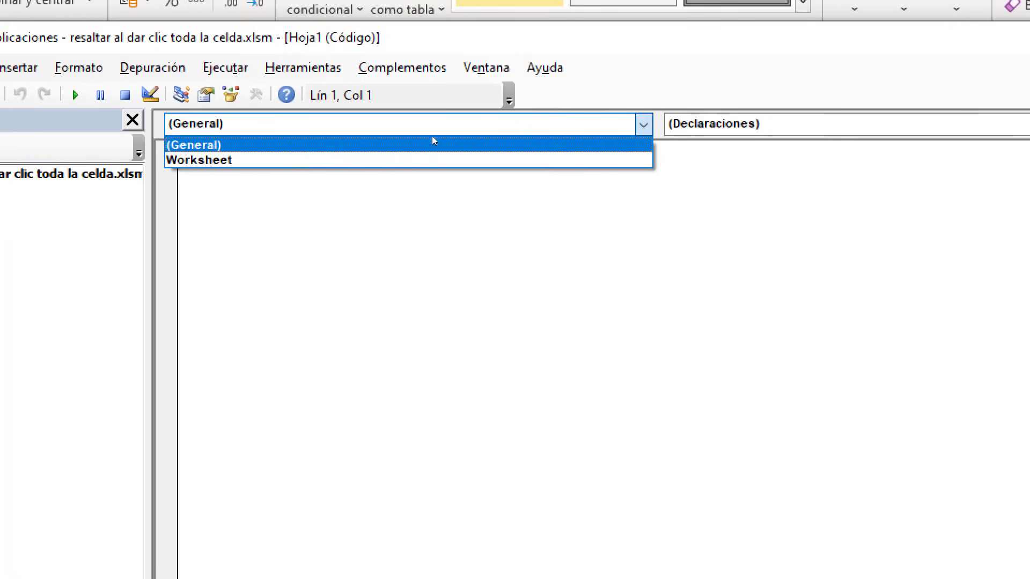
left_click(448, 131)
left_click(448, 132)
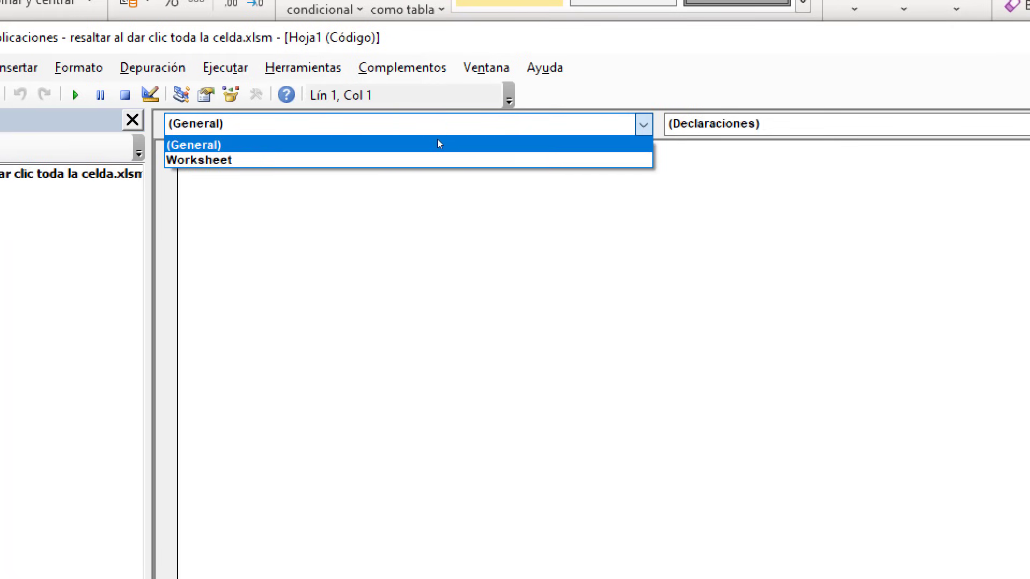
key("Down")
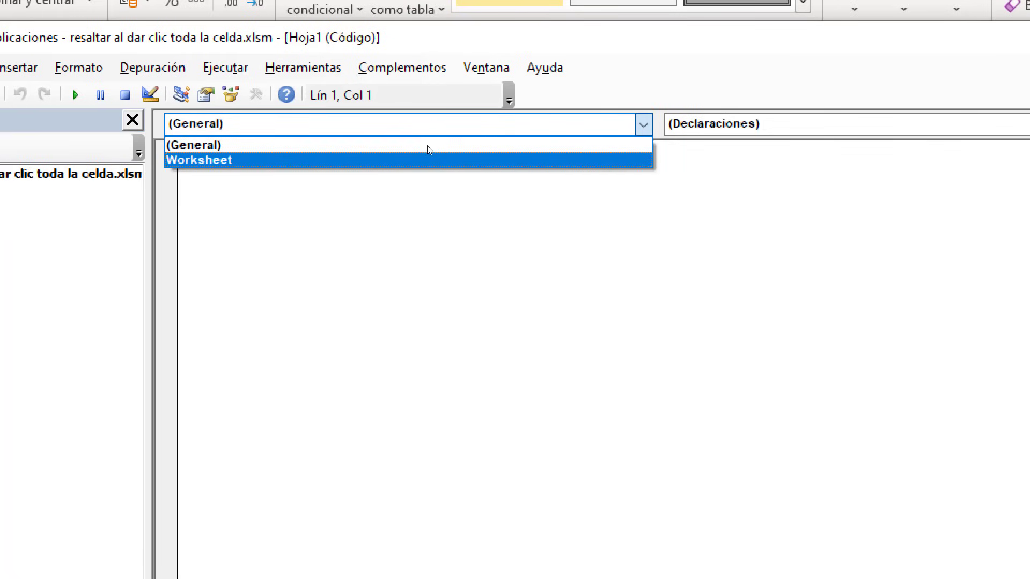
key("Return")
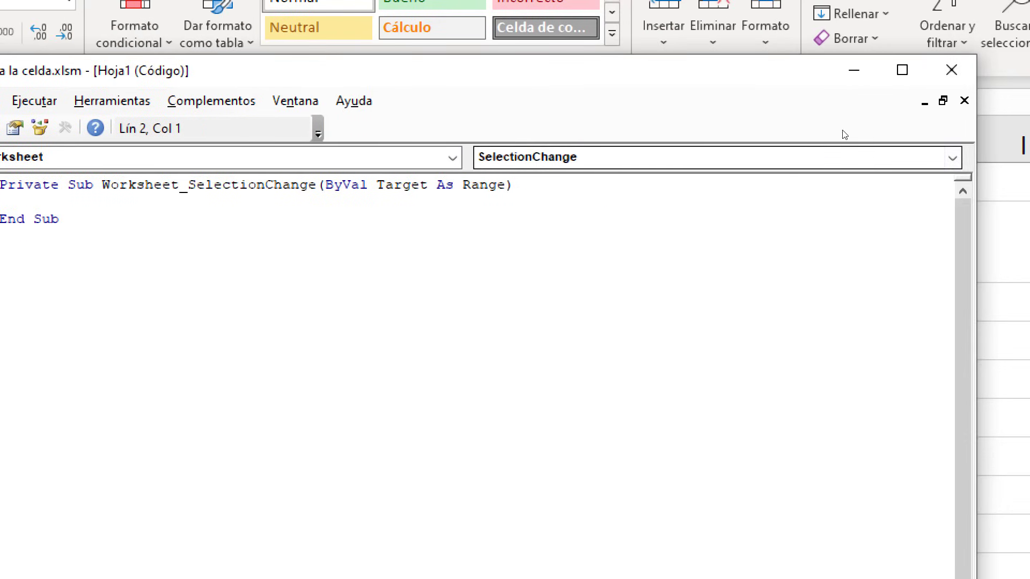
left_click(953, 158)
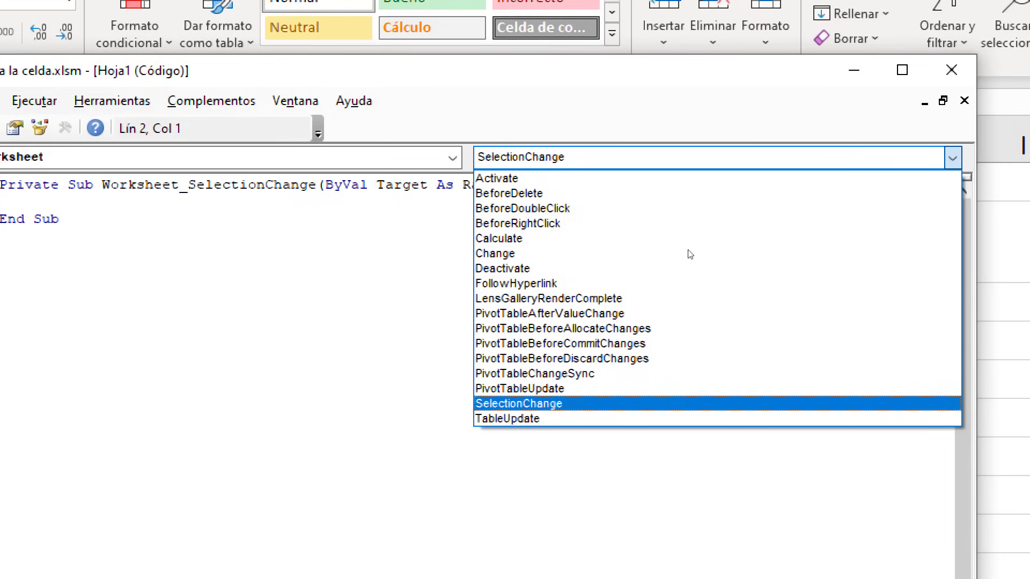
key("Escape")
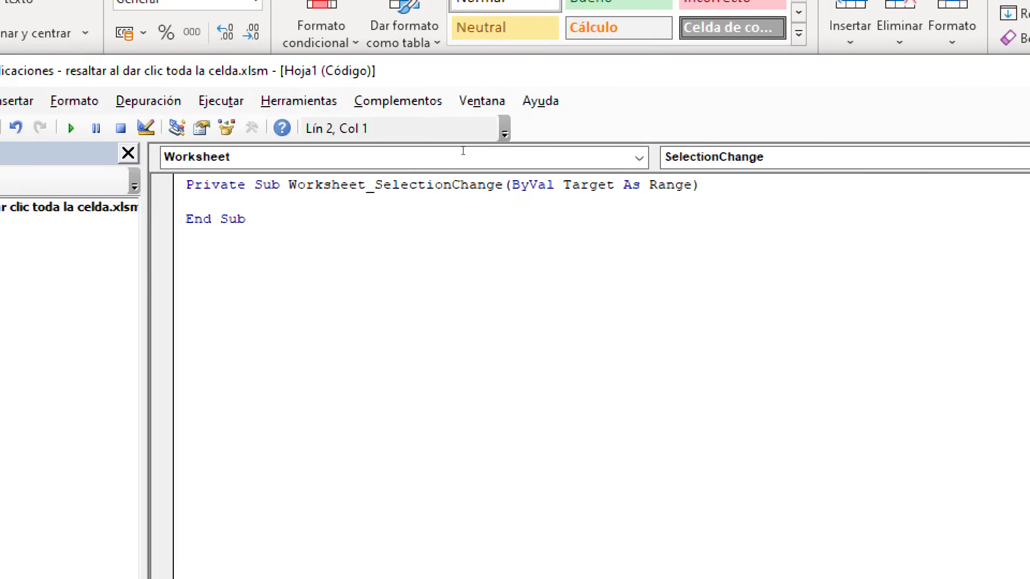
Write Target.Calculate inside Worksheet_SelectionChange and close the VBA editor
type("Target")
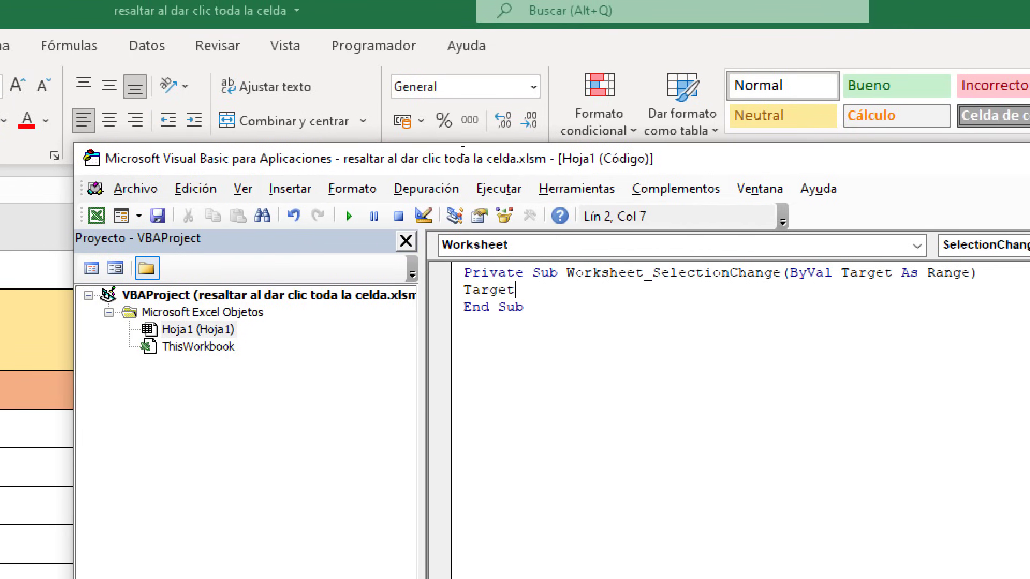
type(".cal")
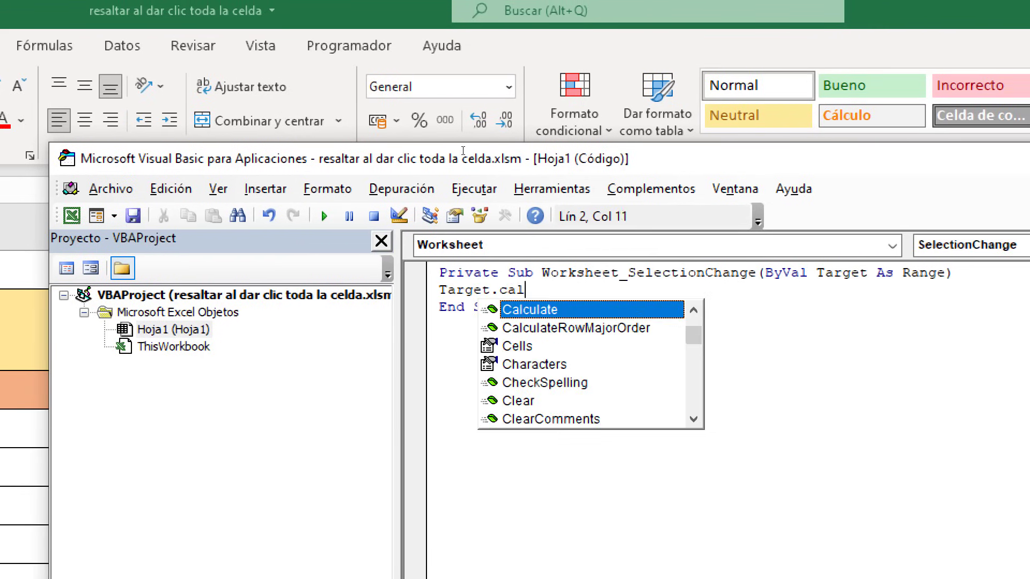
type("cu")
key("Tab")
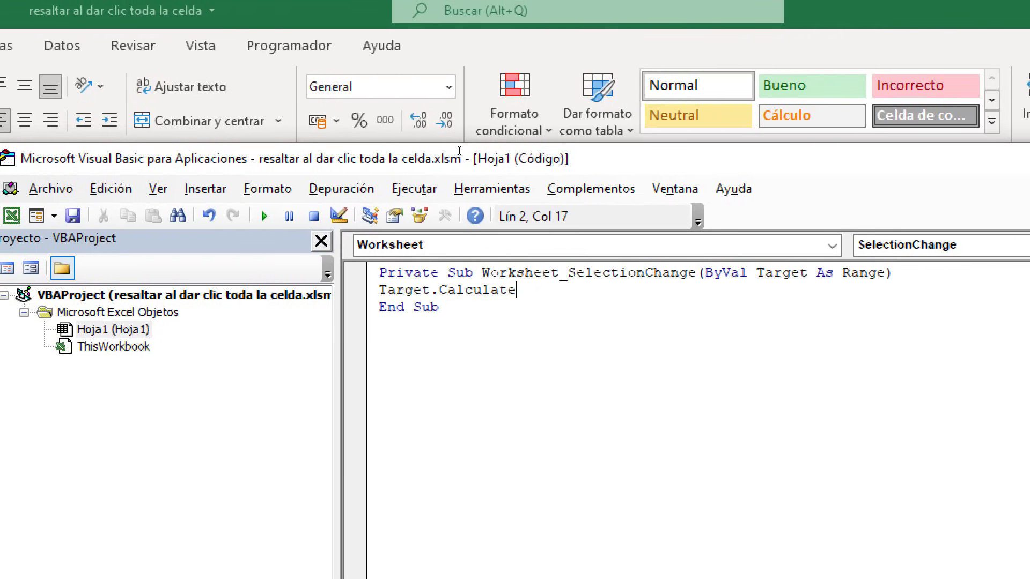
key("Down")
key("Up")
key("End")
key("shift+Home")
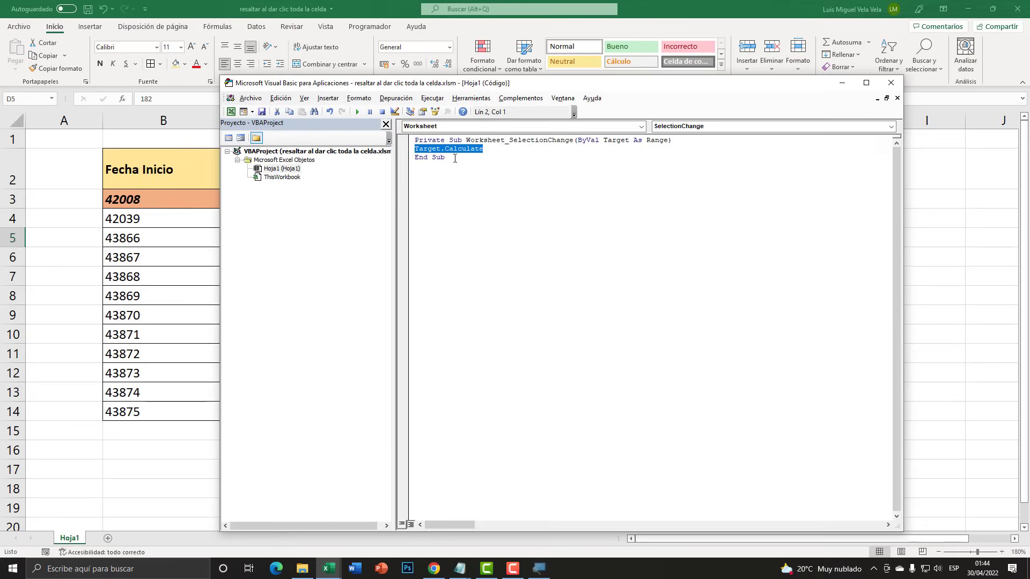
left_click(891, 83)
Close the VBA editor and click rows 10, 12, 14, 8 and 5 to check the highlight
left_click(345, 257)
left_click(352, 341)
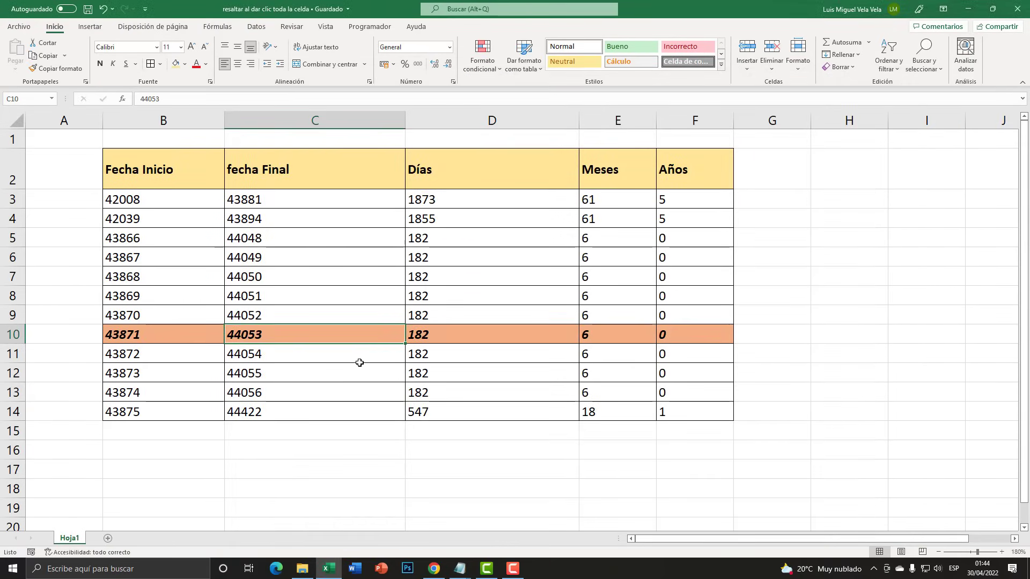
left_click(429, 374)
left_click(429, 412)
left_click(424, 297)
left_click(426, 238)
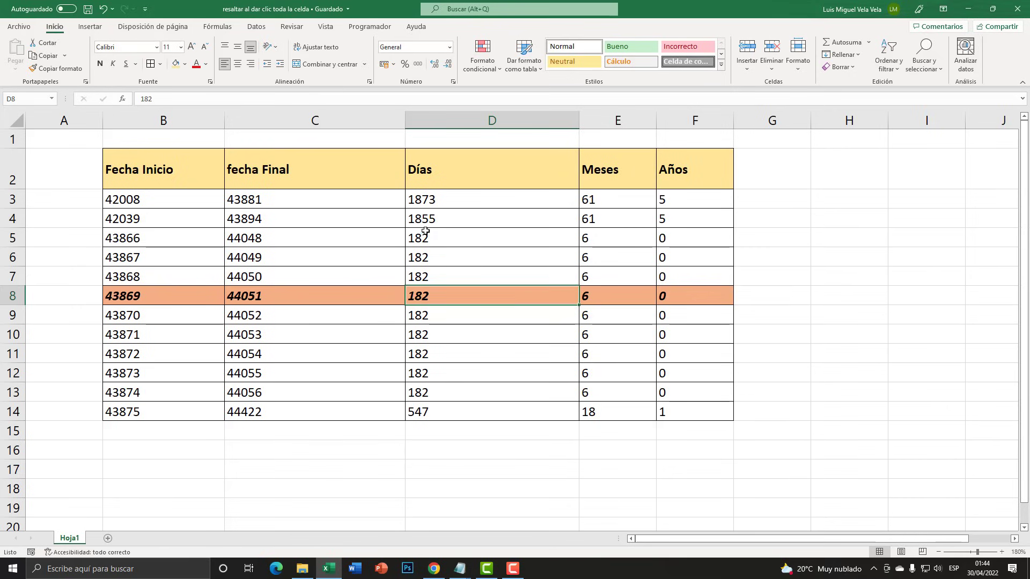
Keep clicking rows 3 through 14, confirming the orange bold italic highlight follows, ending on row 10
left_click(425, 201)
left_click(425, 277)
left_click(438, 374)
left_click(436, 411)
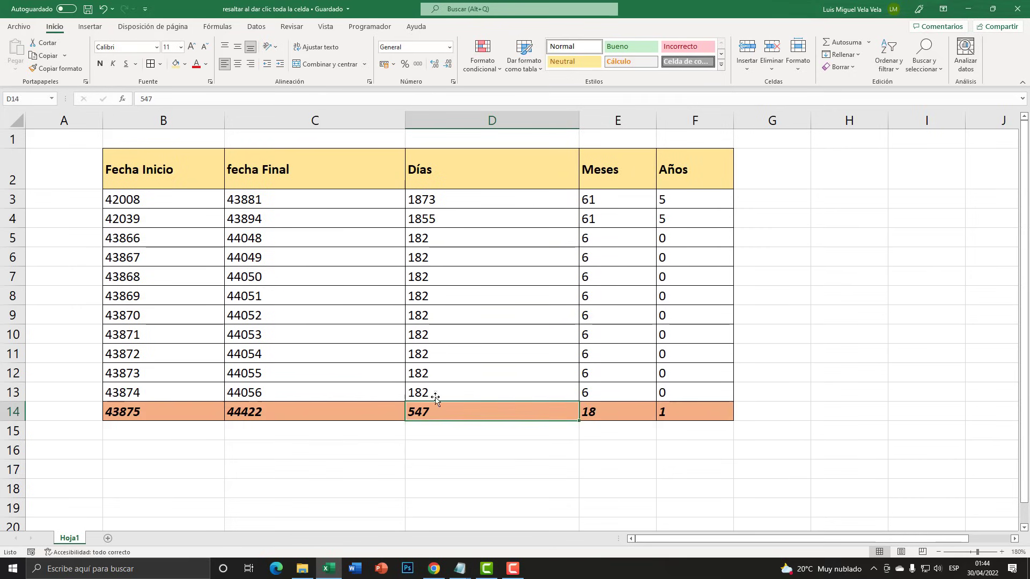
left_click(428, 351)
left_click(432, 316)
left_click(456, 279)
left_click(435, 241)
left_click(448, 199)
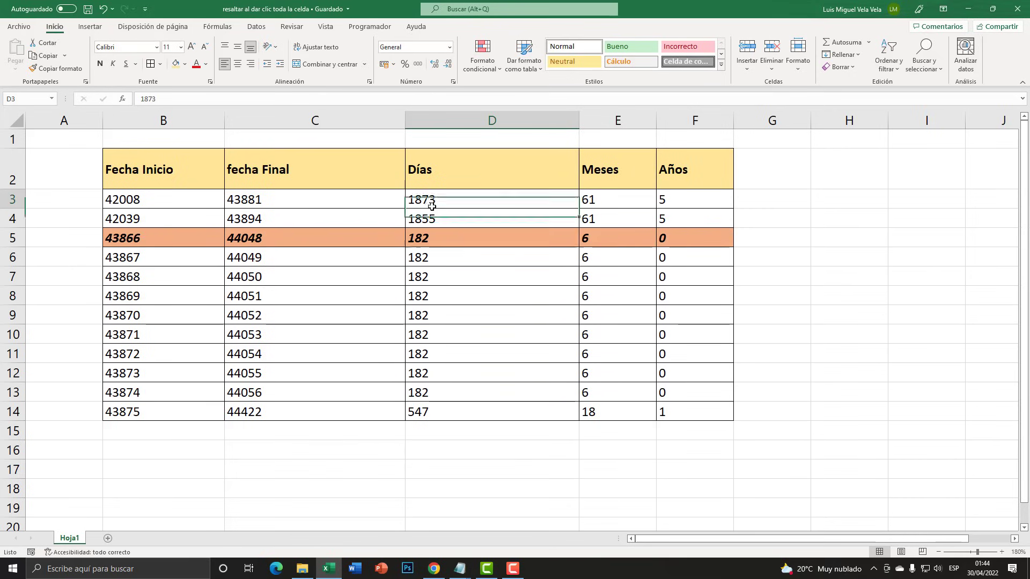
left_click(436, 295)
left_click(443, 351)
left_click(445, 389)
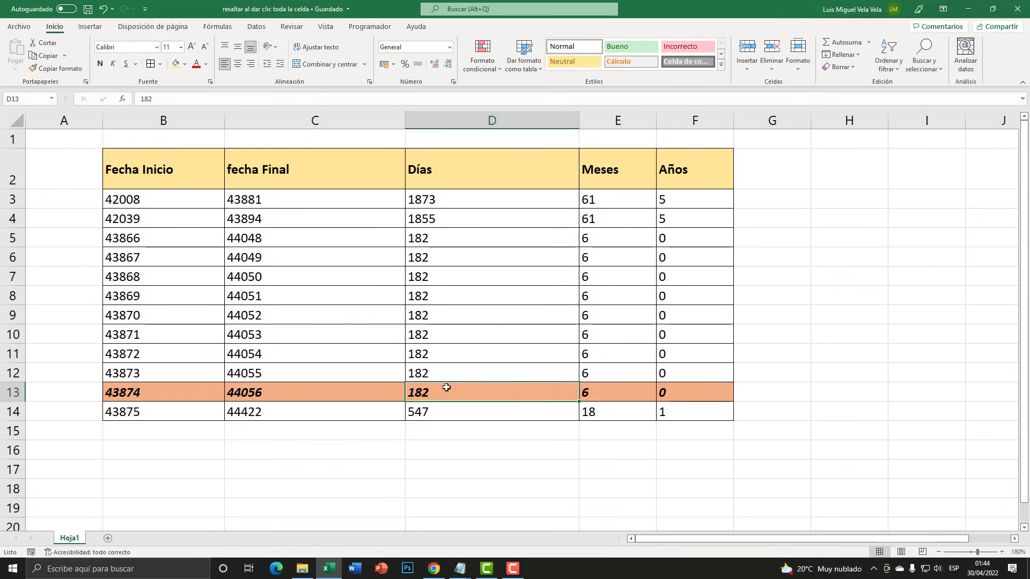
left_click(444, 412)
left_click(437, 352)
left_click(430, 310)
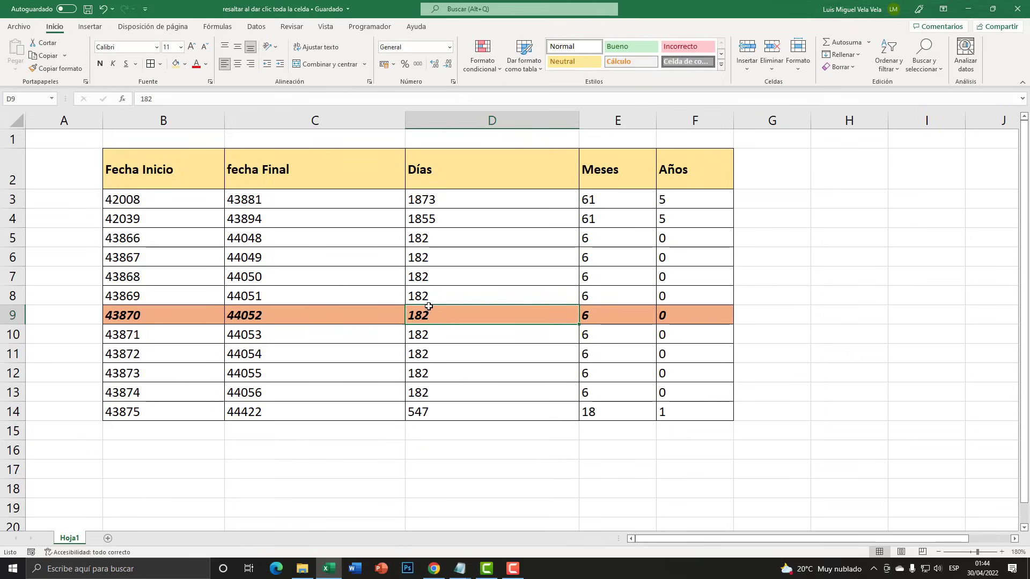
left_click(432, 275)
left_click(436, 239)
left_click(437, 203)
left_click(443, 256)
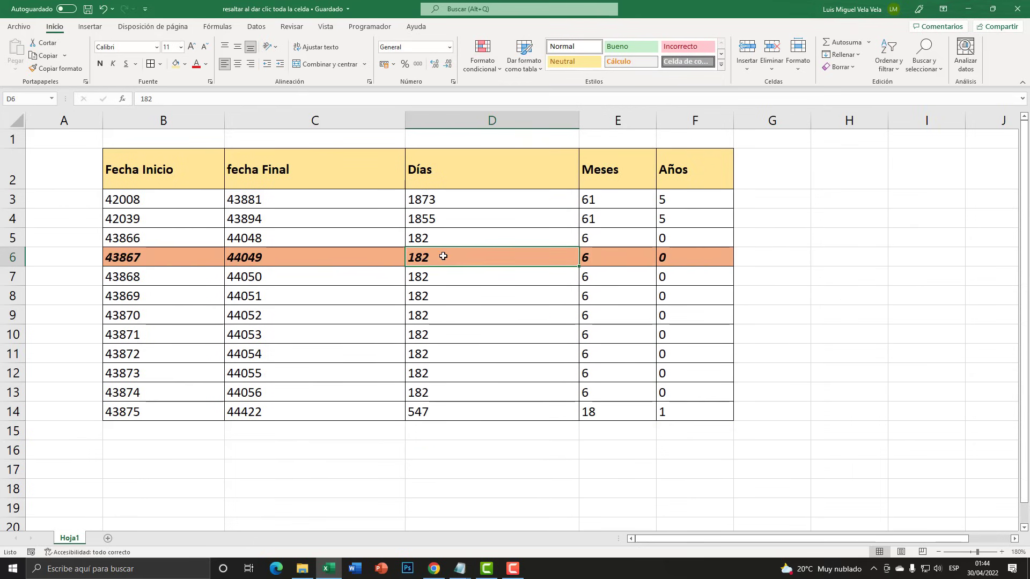
left_click(451, 283)
left_click(457, 326)
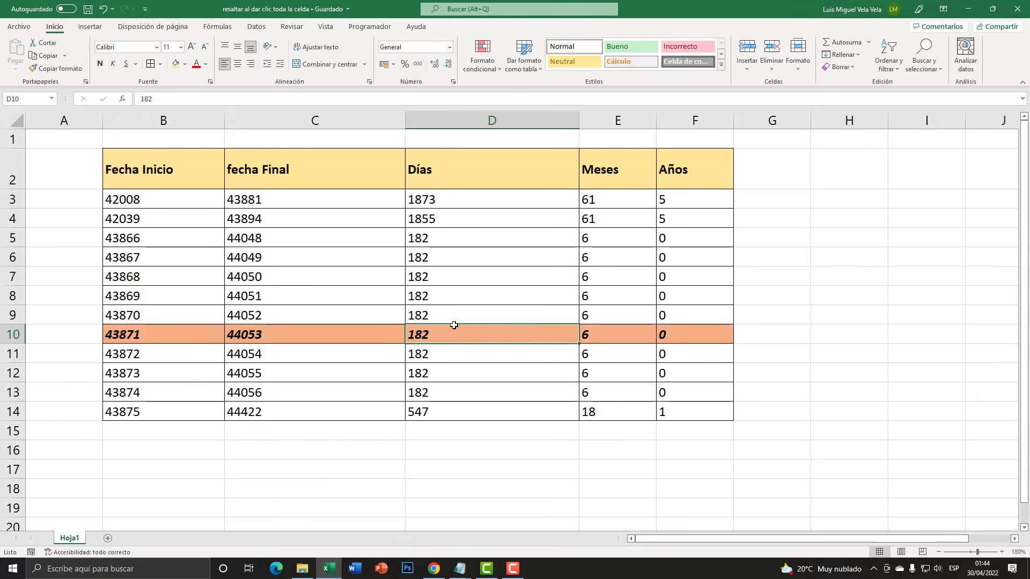
left_click(125, 262)
left_click(281, 313)
left_click(437, 335)
left_click(513, 568)
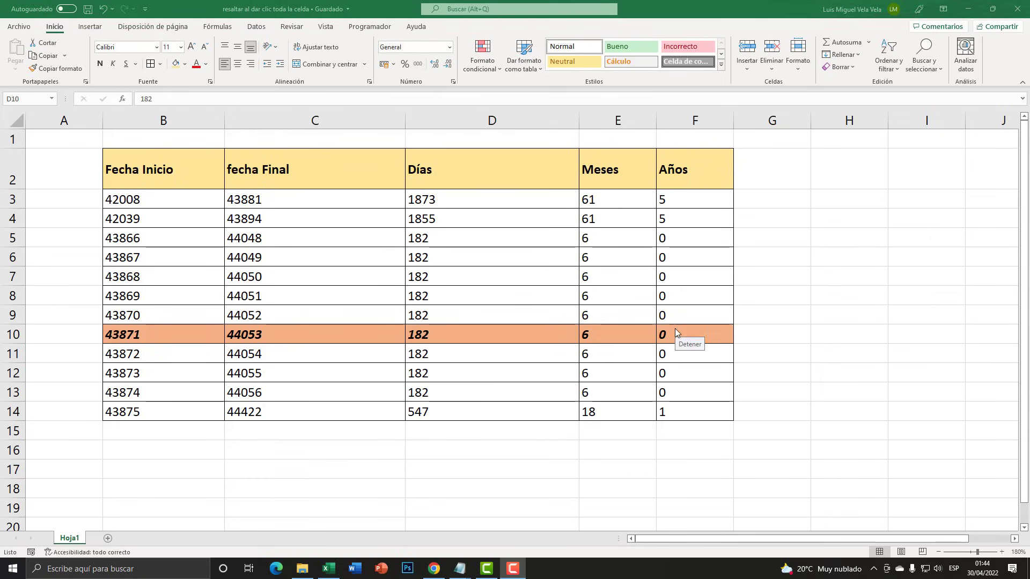